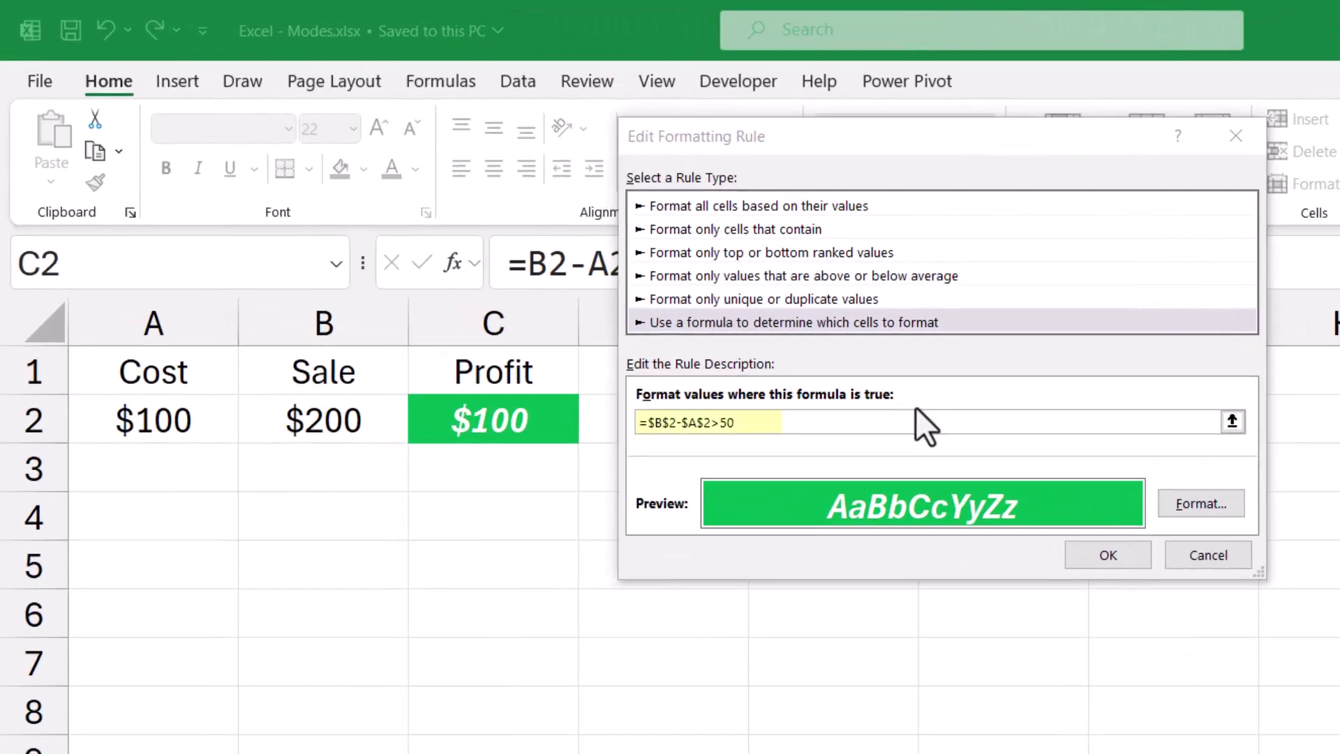
# Append +$B$2 to the rule formula =$B$2-$A$2>50 and arrow-point it at another cell
pyautogui.click(616, 292)
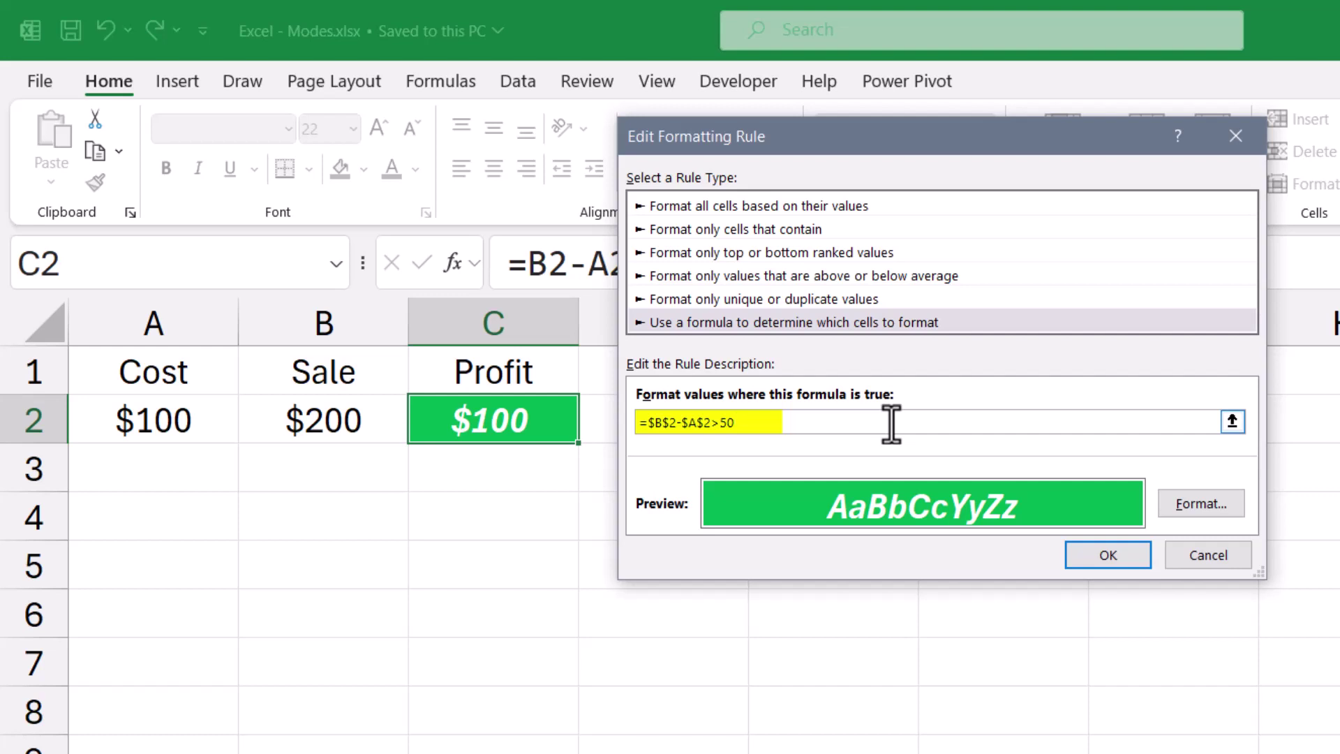
pyautogui.write('+$B$2')
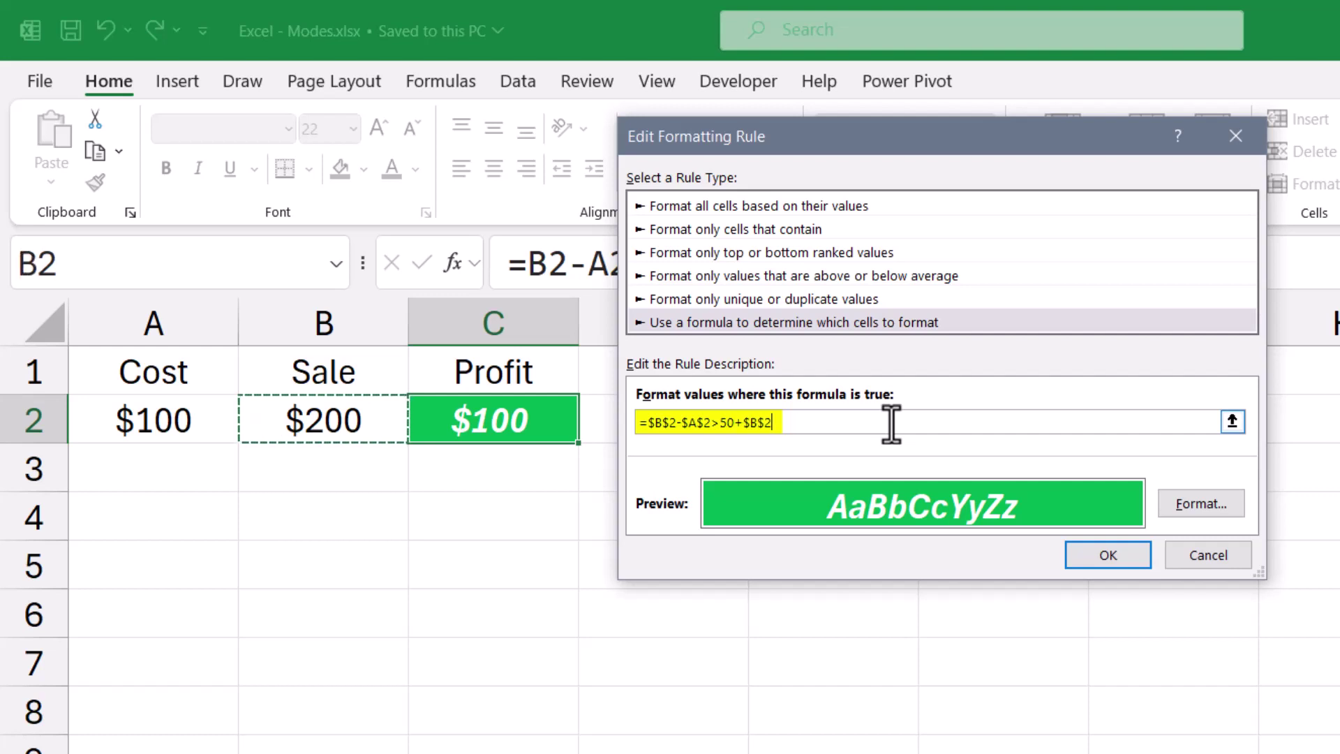
pyautogui.press('Right')
pyautogui.press('Left')
pyautogui.press('Left')
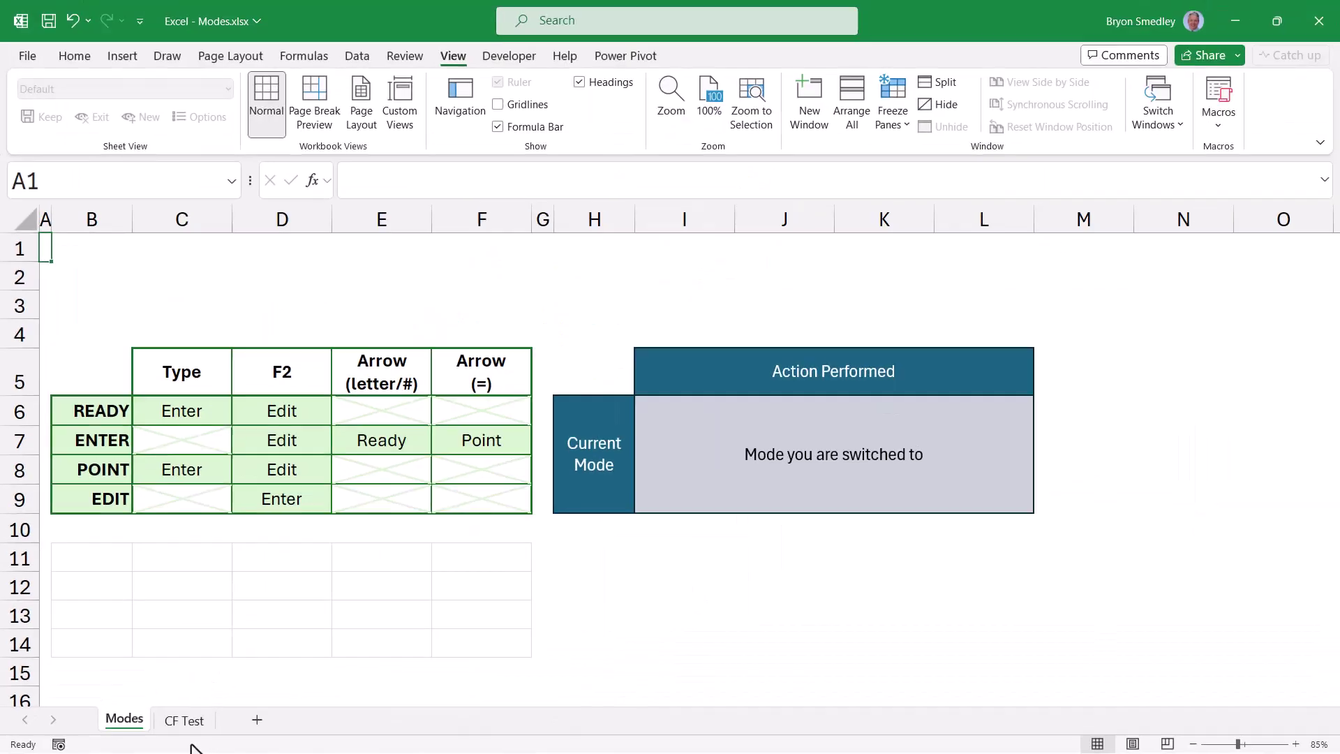
# Confirm Cell Mode is ticked in the status bar's customization menu, then close the menu
pyautogui.rightClick(192, 747)
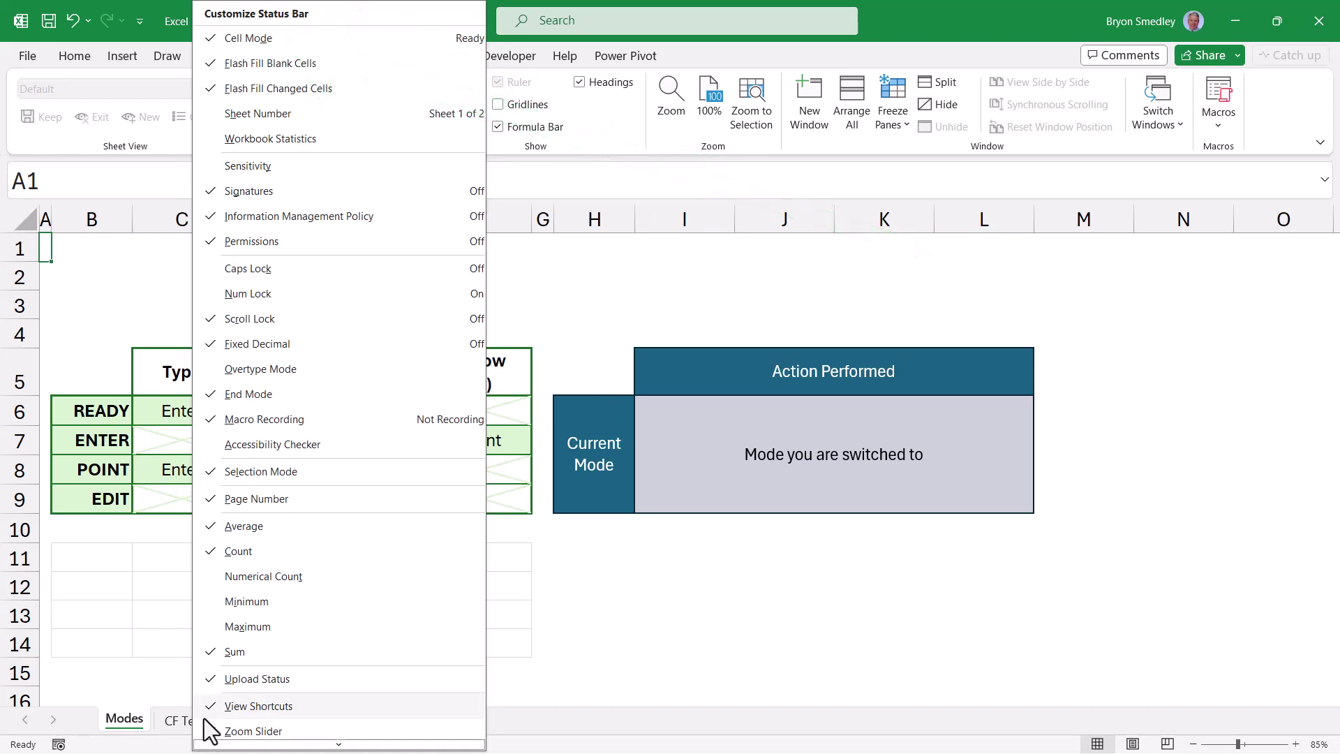
pyautogui.press('Escape')
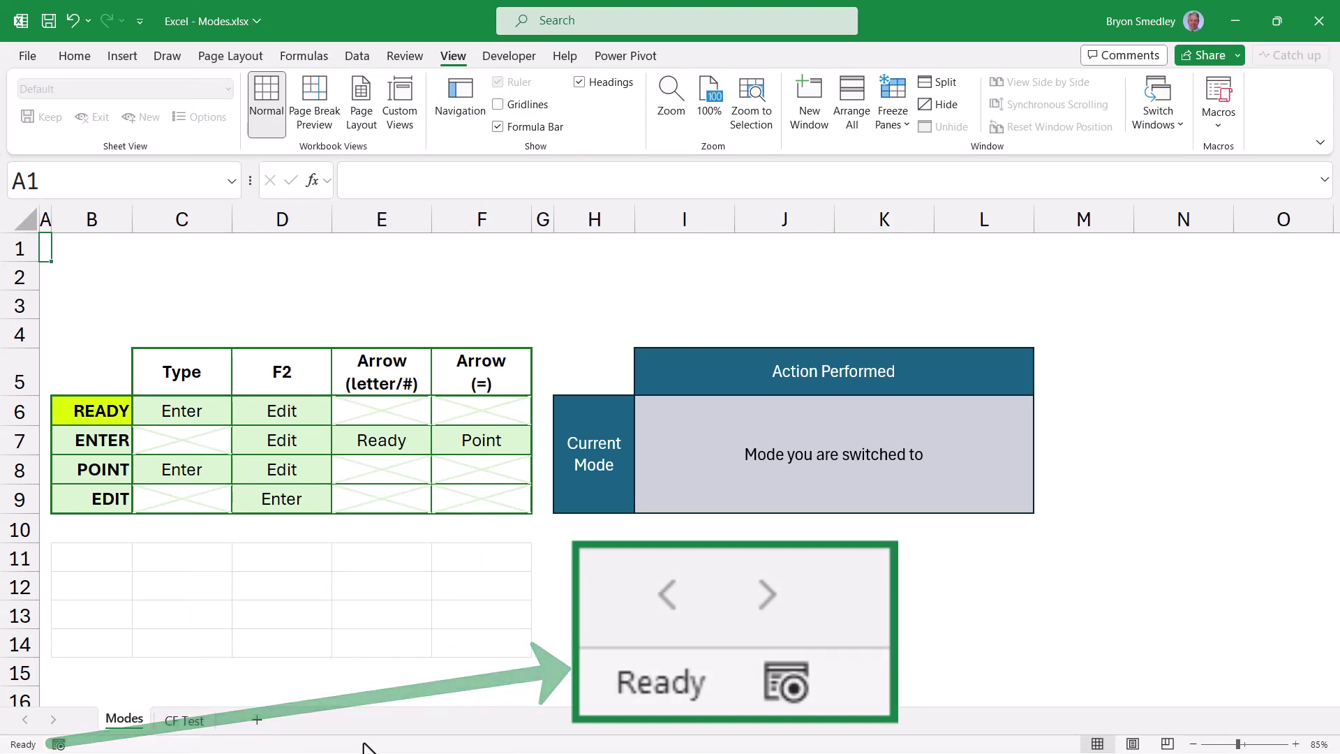
# Select cell D12, type bcti, then cancel the entry with Esc
pyautogui.click(91, 586)
pyautogui.click(181, 587)
pyautogui.click(282, 586)
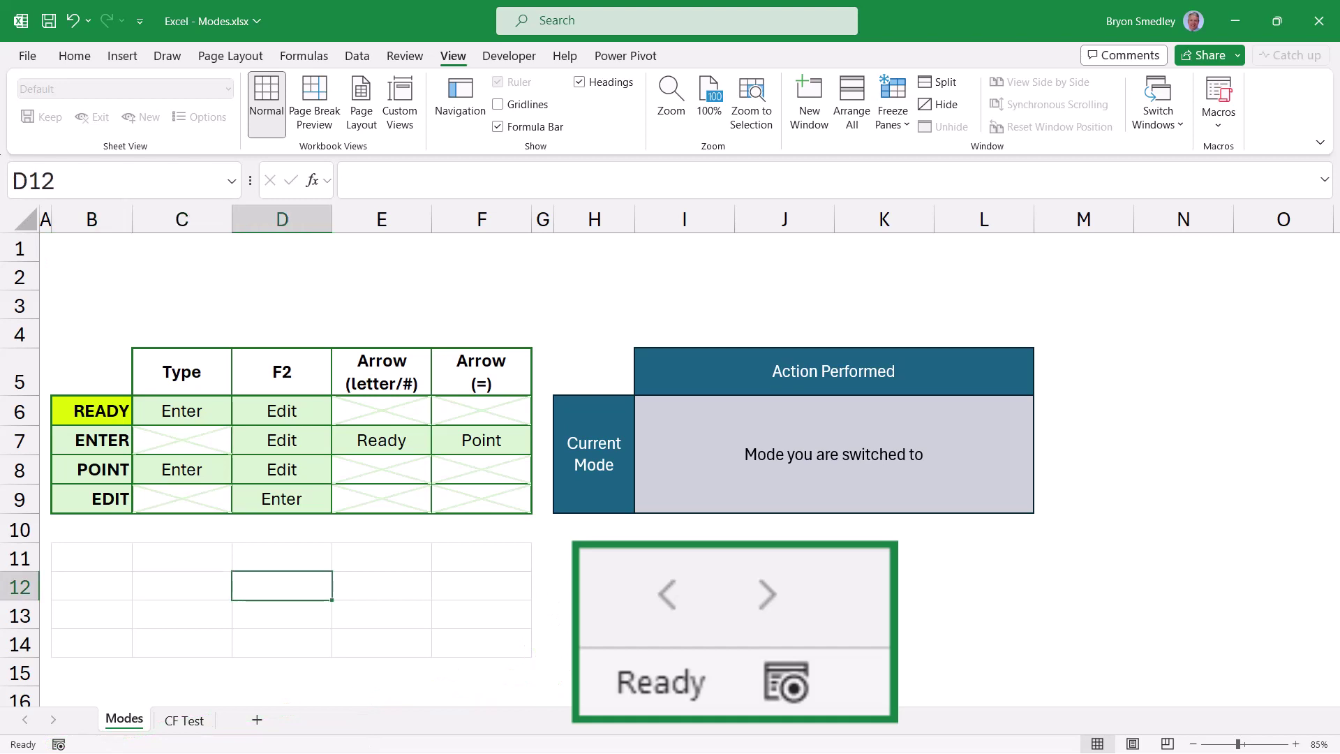
pyautogui.click(182, 586)
pyautogui.click(282, 586)
pyautogui.click(282, 557)
pyautogui.click(282, 586)
pyautogui.write('bcti')
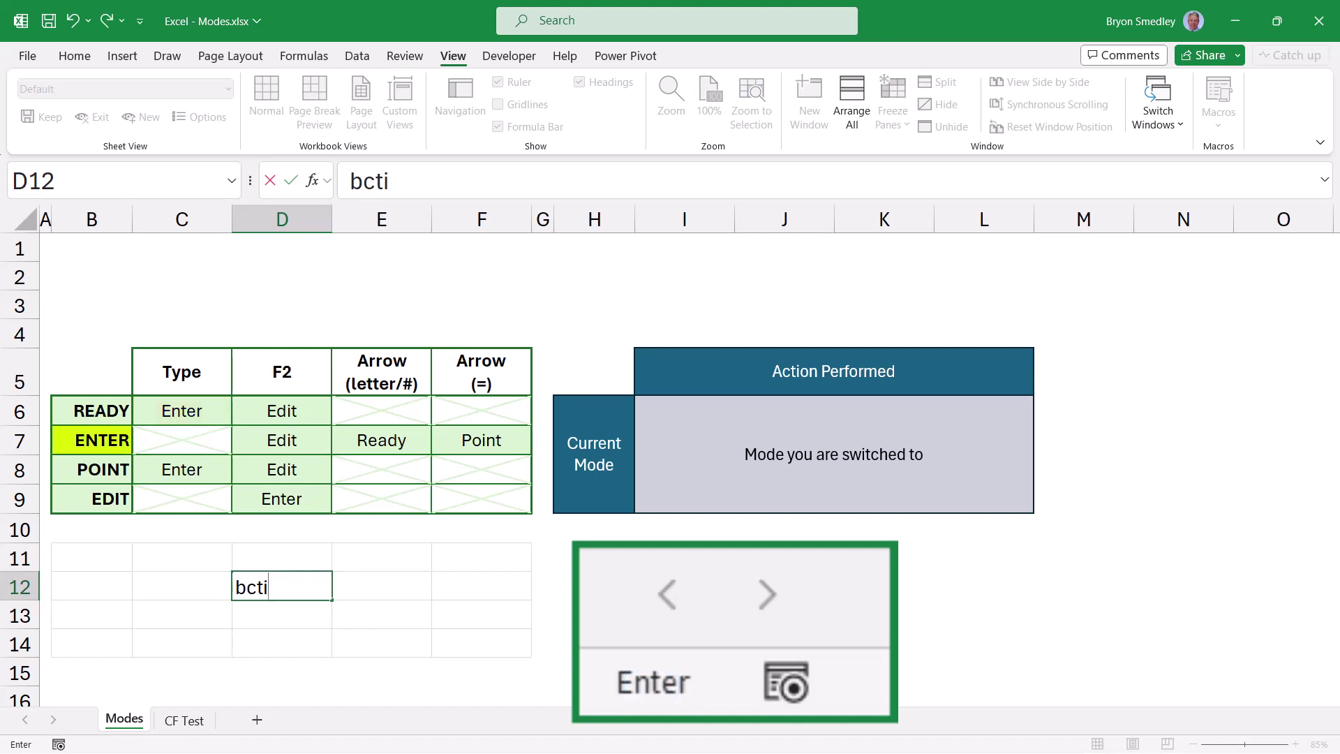
pyautogui.press('Escape')
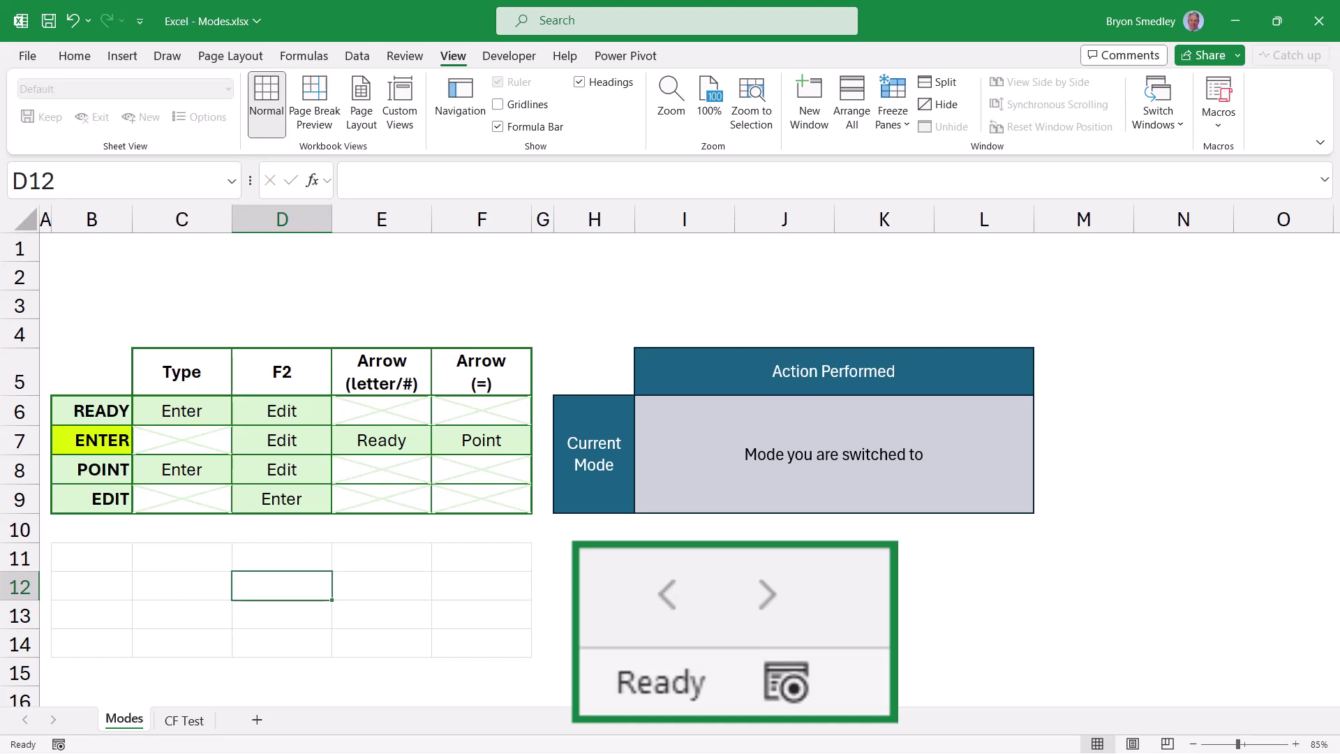
# Edit D12 with F2, type bcti, switch to Enter mode with F2, then commit it
pyautogui.press('F2')
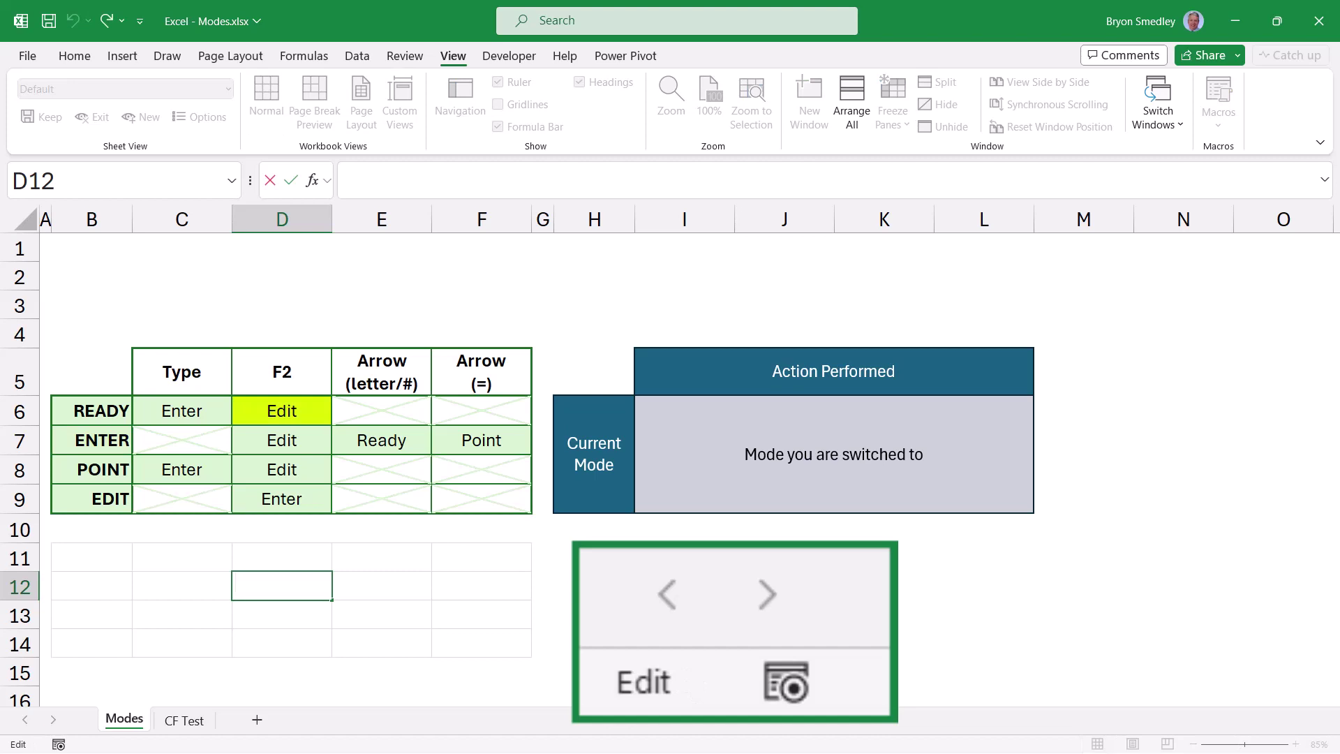
pyautogui.write('bcti')
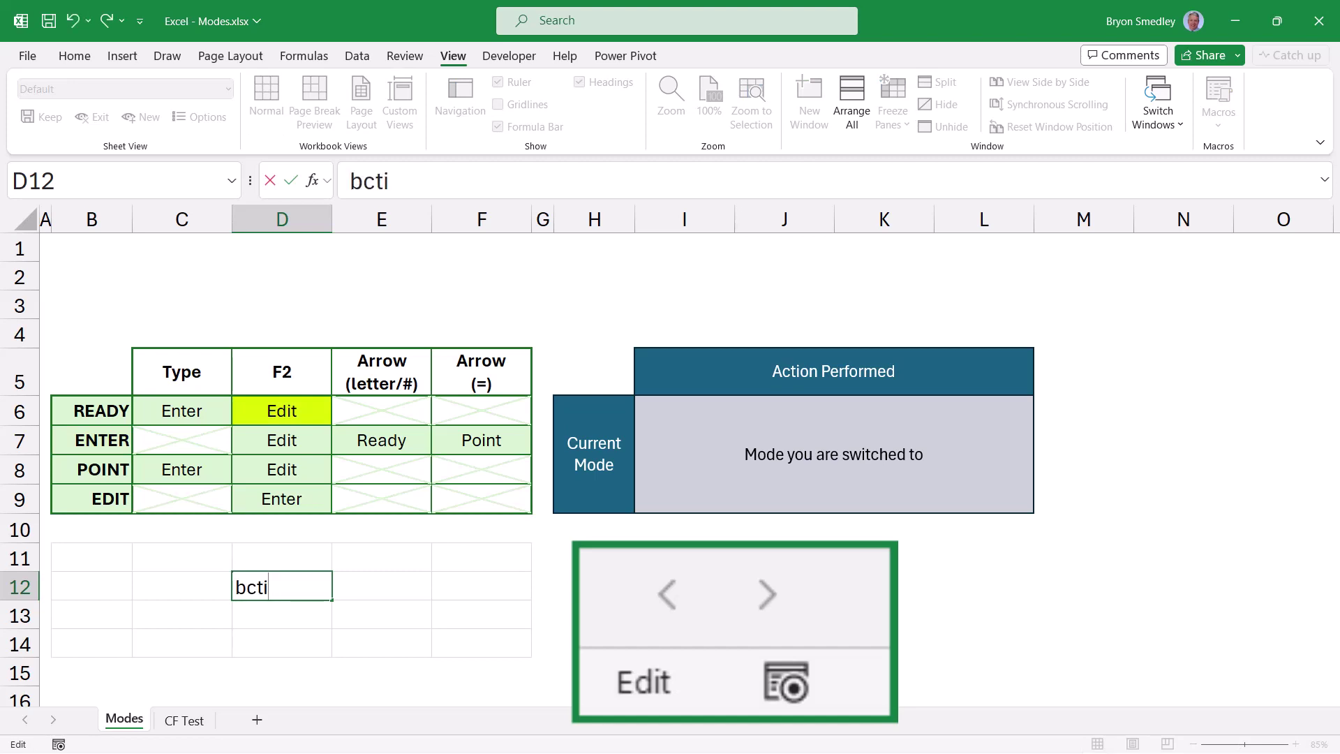
pyautogui.press('F2')
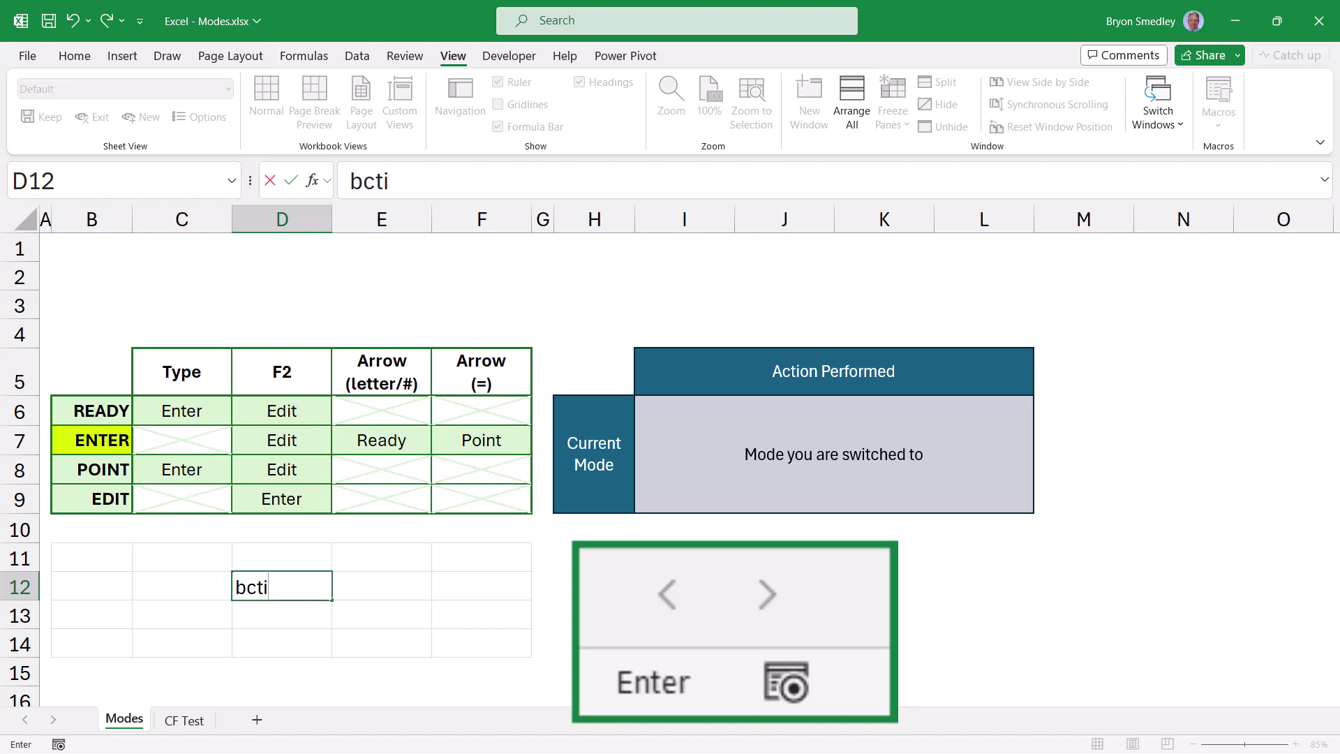
pyautogui.press('Right')
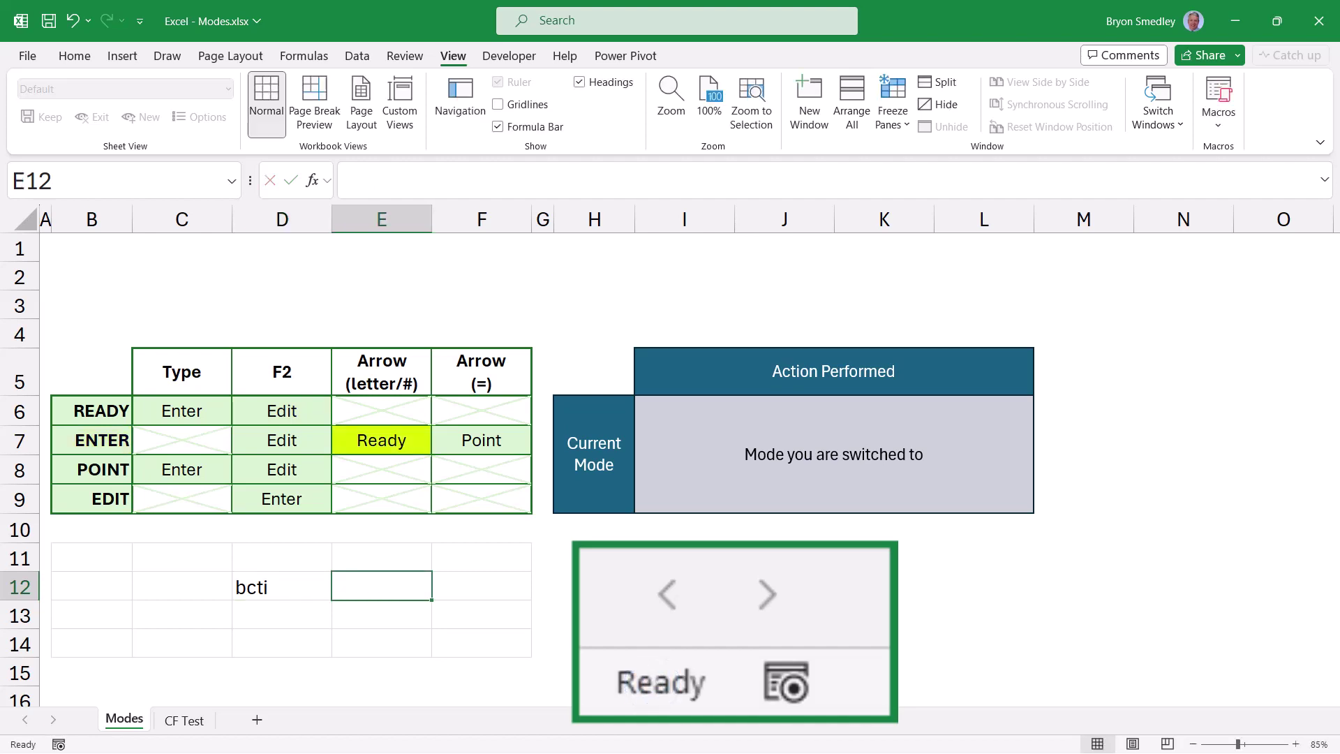
# Enter = in E12, then start a formula in E13 that points at F12:F14
pyautogui.write('=')
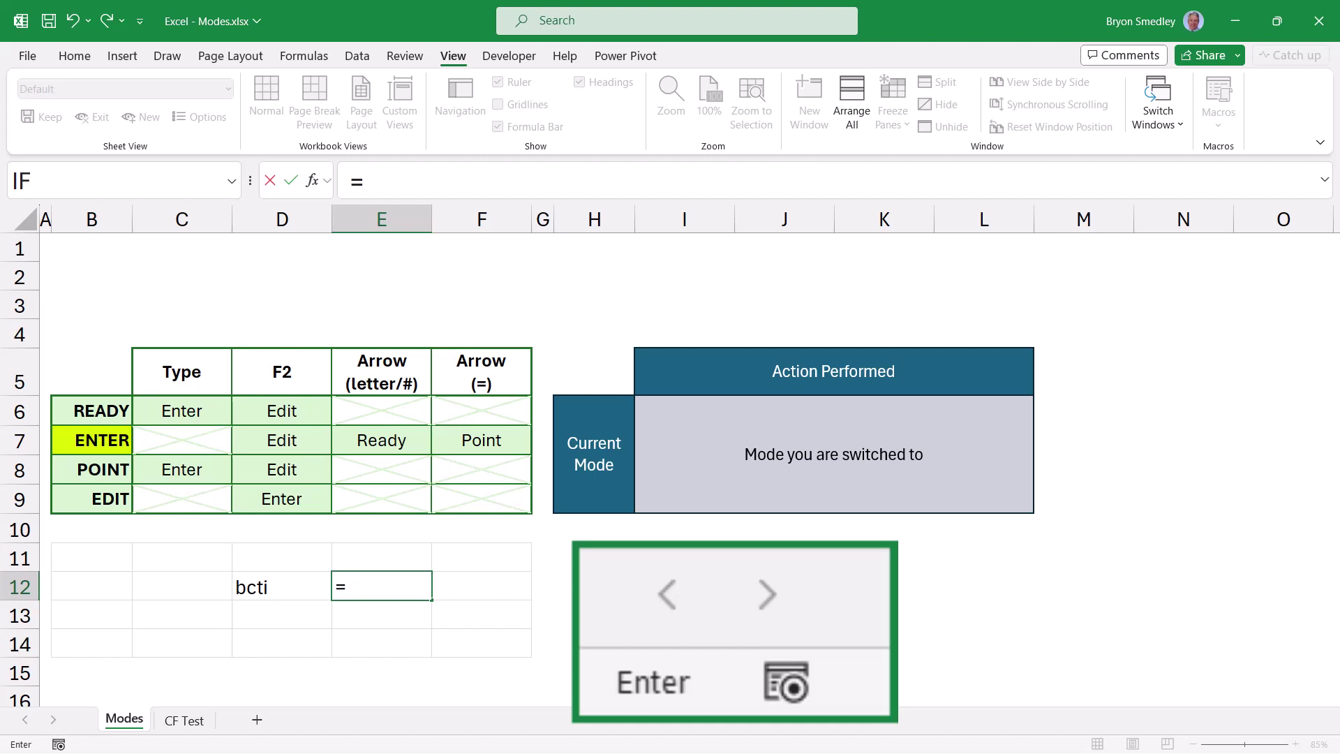
pyautogui.press('Return')
pyautogui.write('=')
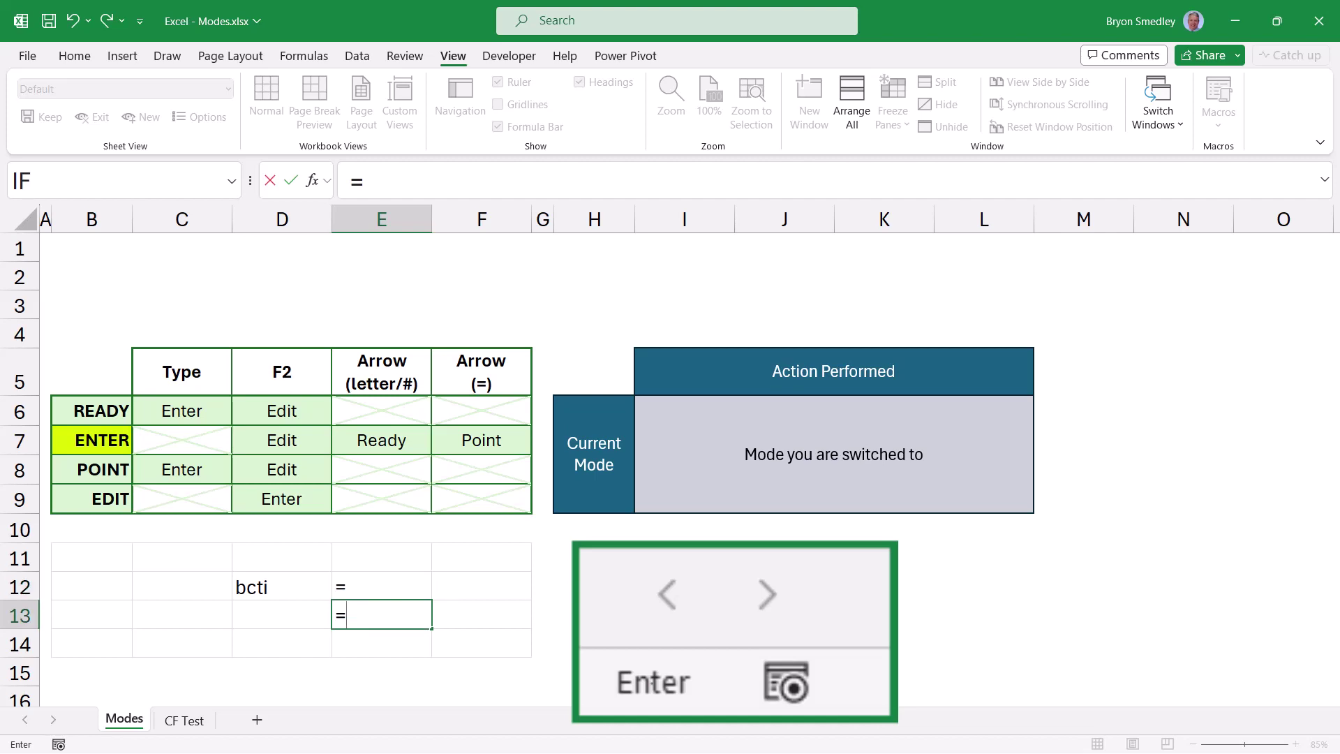
pyautogui.press('Right')
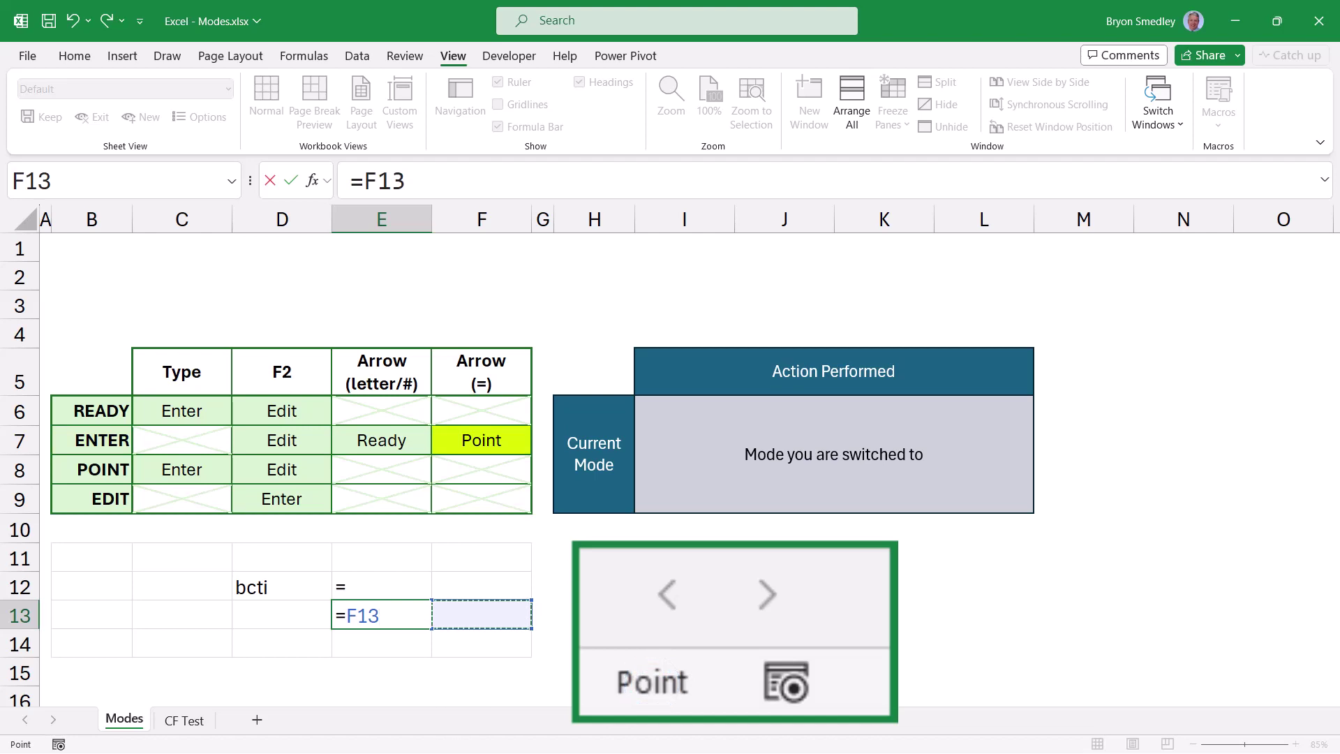
pyautogui.press('Up')
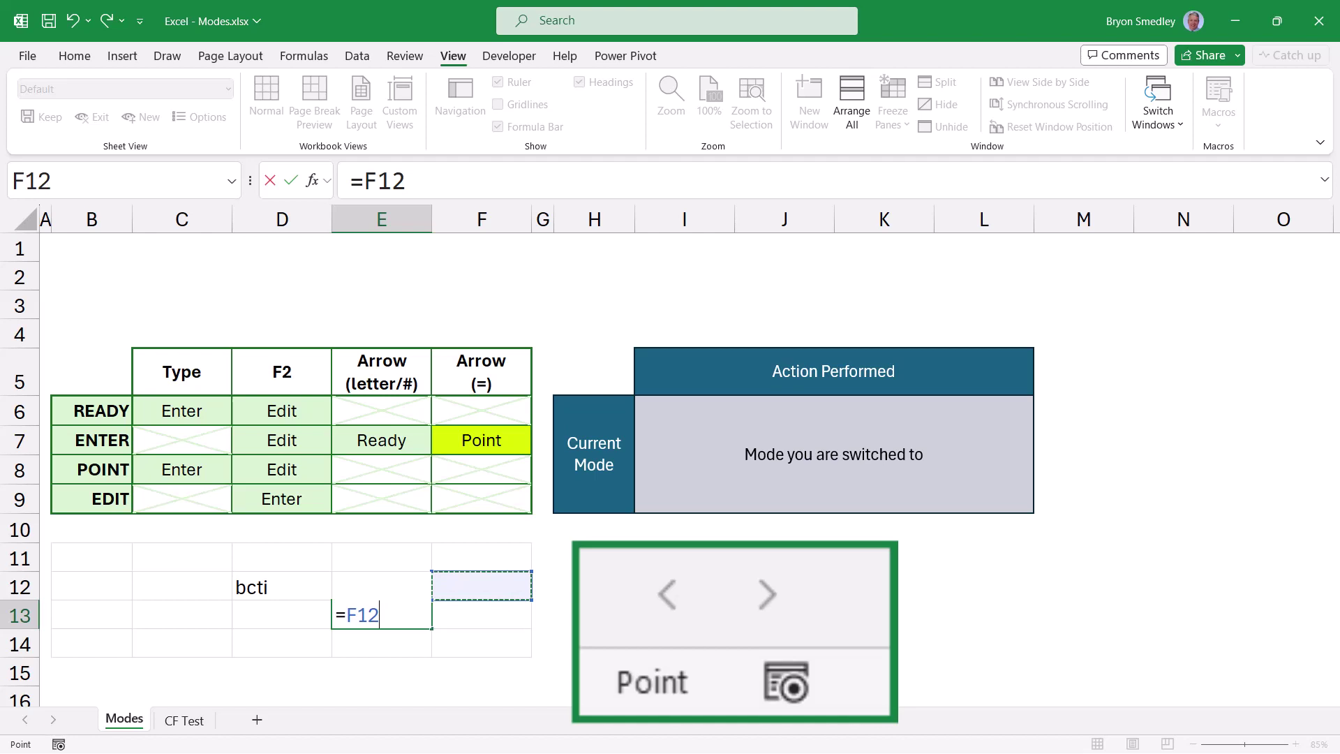
pyautogui.hotkey('shift', 'Down')
pyautogui.hotkey('shift', 'Down')
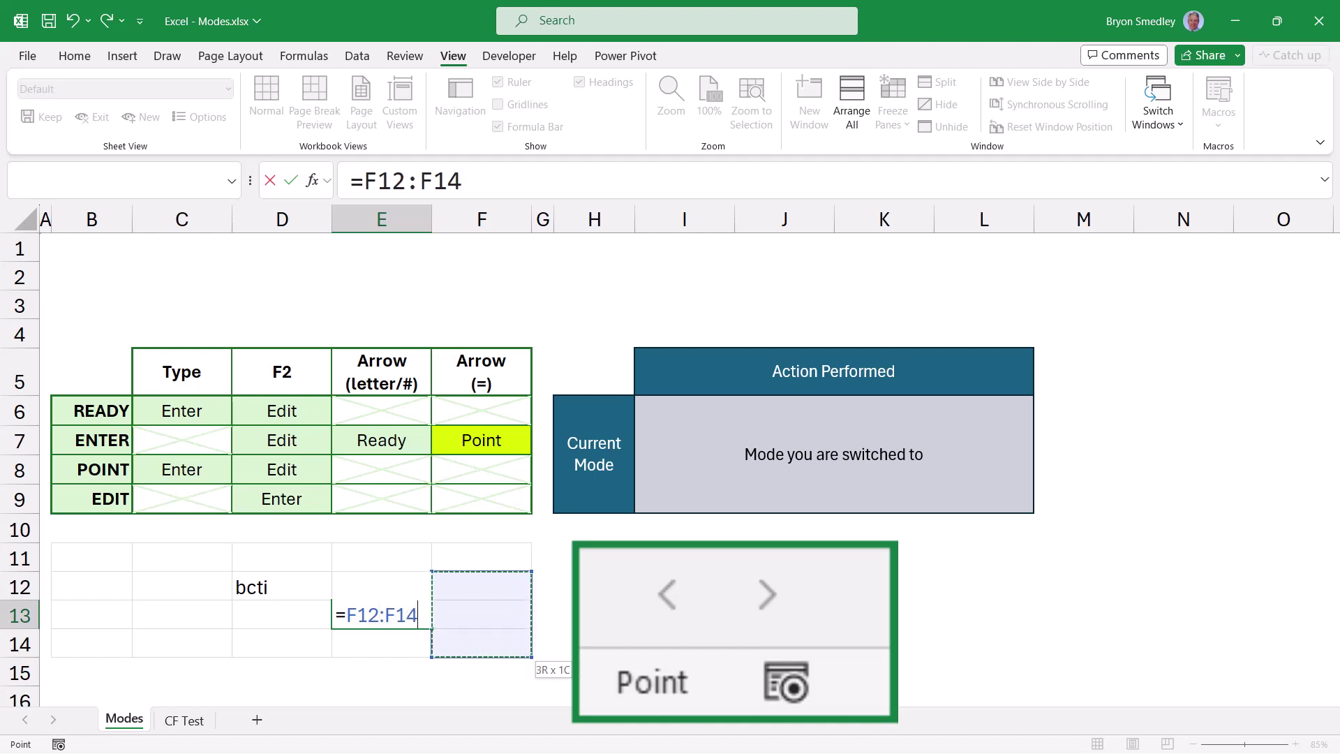
pyautogui.hotkey('shift', 'Left')
pyautogui.hotkey('shift', 'Right')
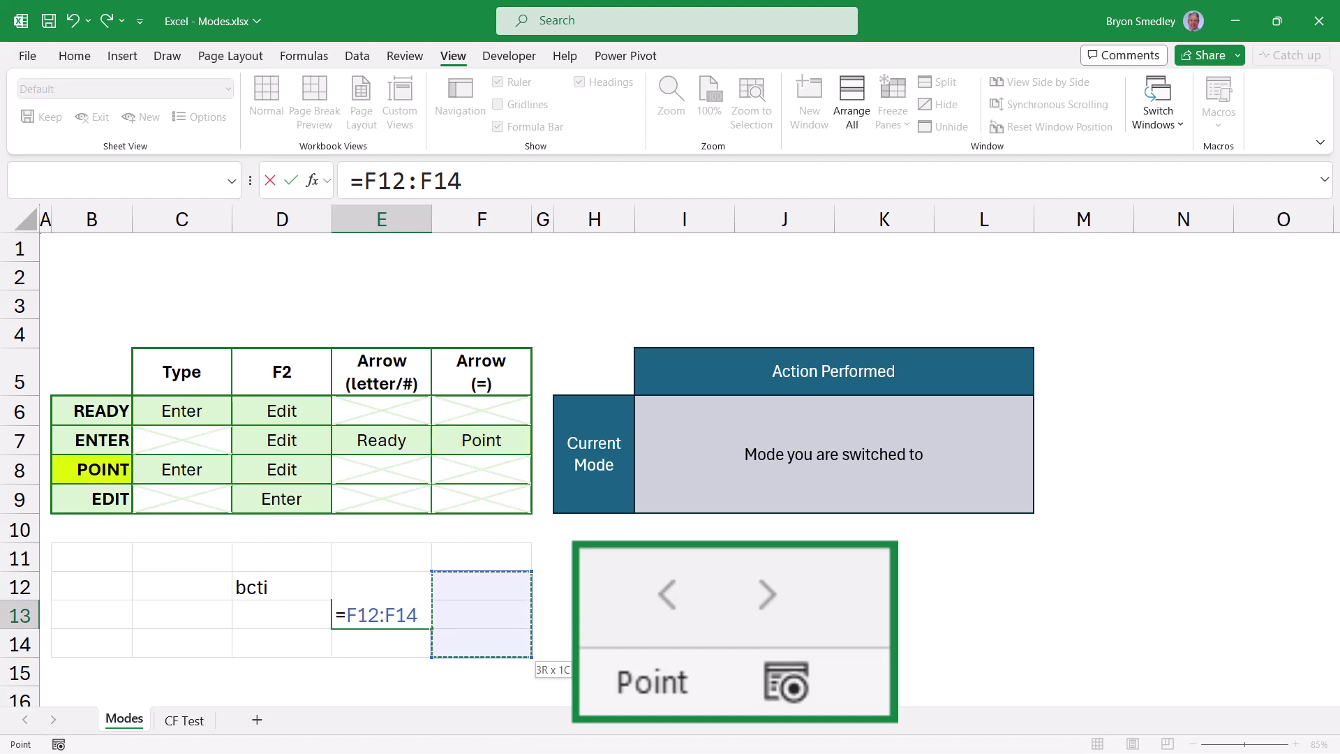
# Toggle E13 between Enter and Edit mode with F2 and place the caret after A1
pyautogui.write('kdj')
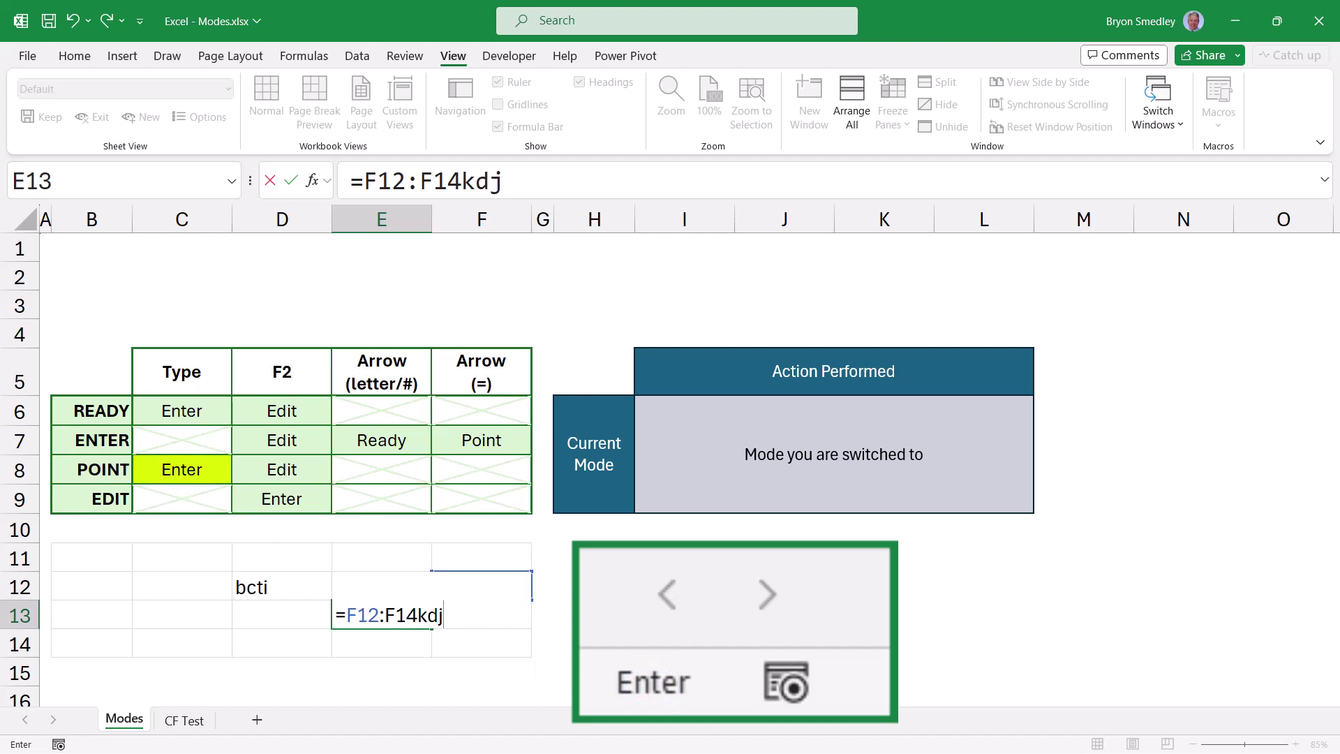
pyautogui.press('F2')
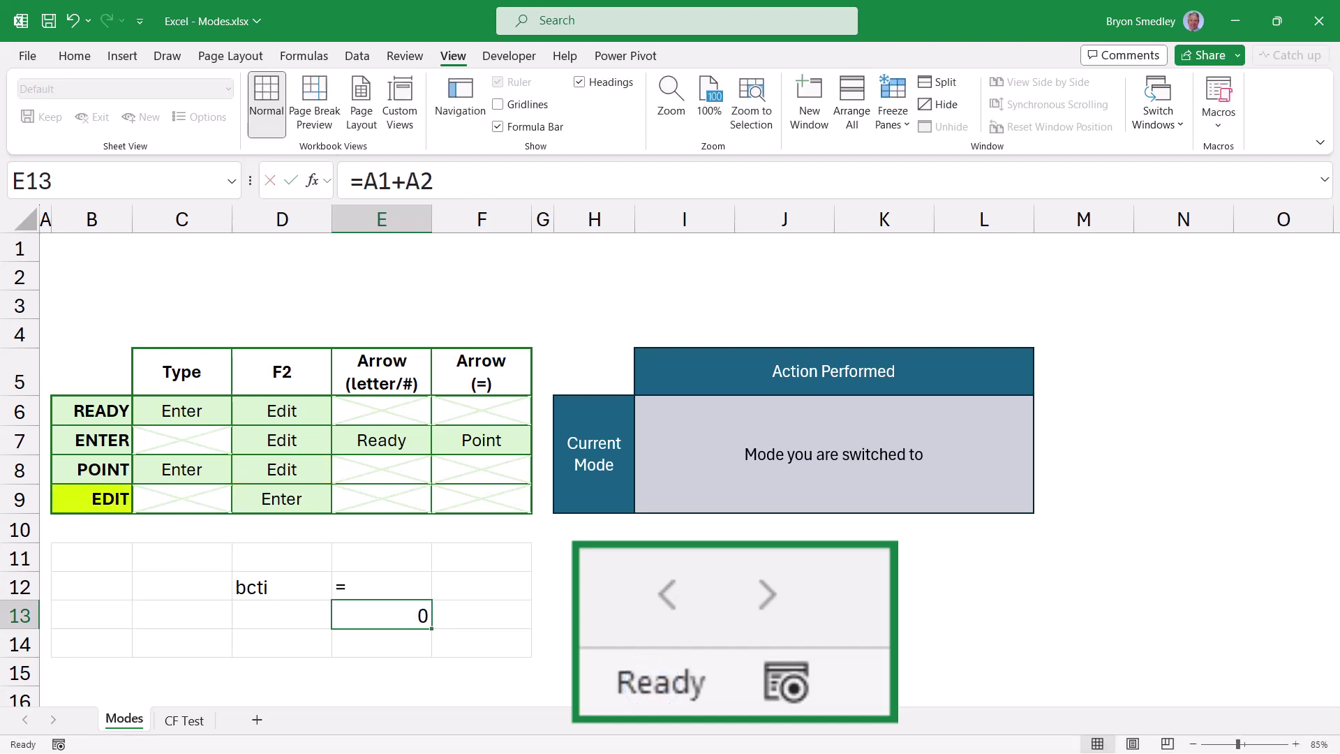
pyautogui.press('F2')
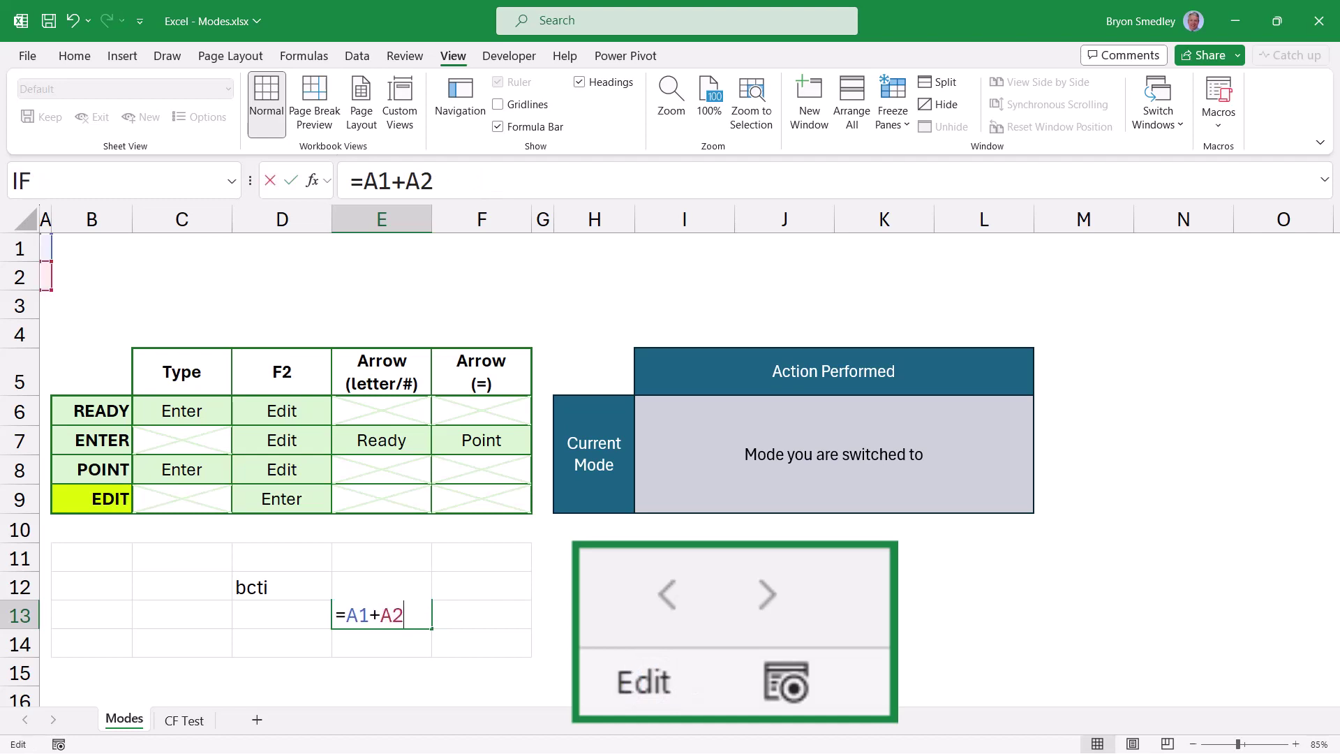
pyautogui.press('Escape')
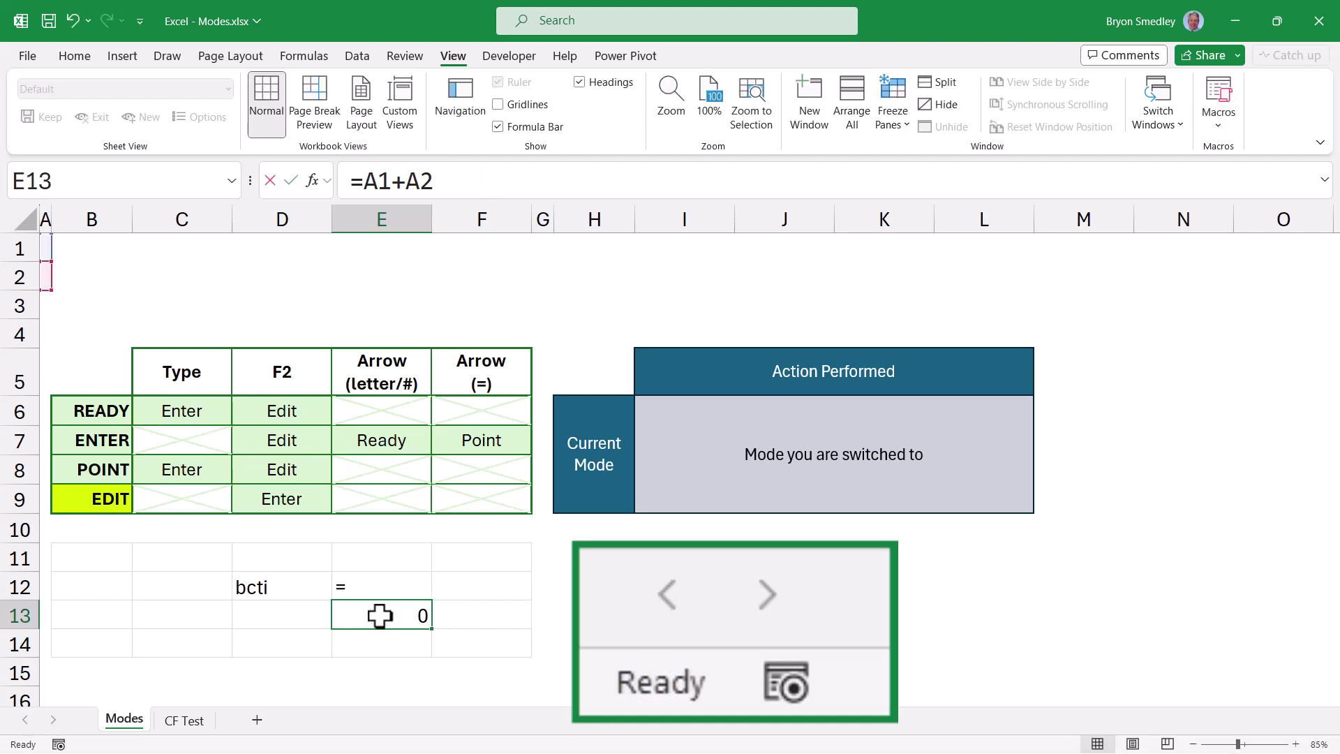
pyautogui.press('F2')
pyautogui.press('Left')
pyautogui.press('Left')
pyautogui.press('Left')
pyautogui.press('Left')
pyautogui.press('Left')
pyautogui.press('Right')
pyautogui.press('Right')
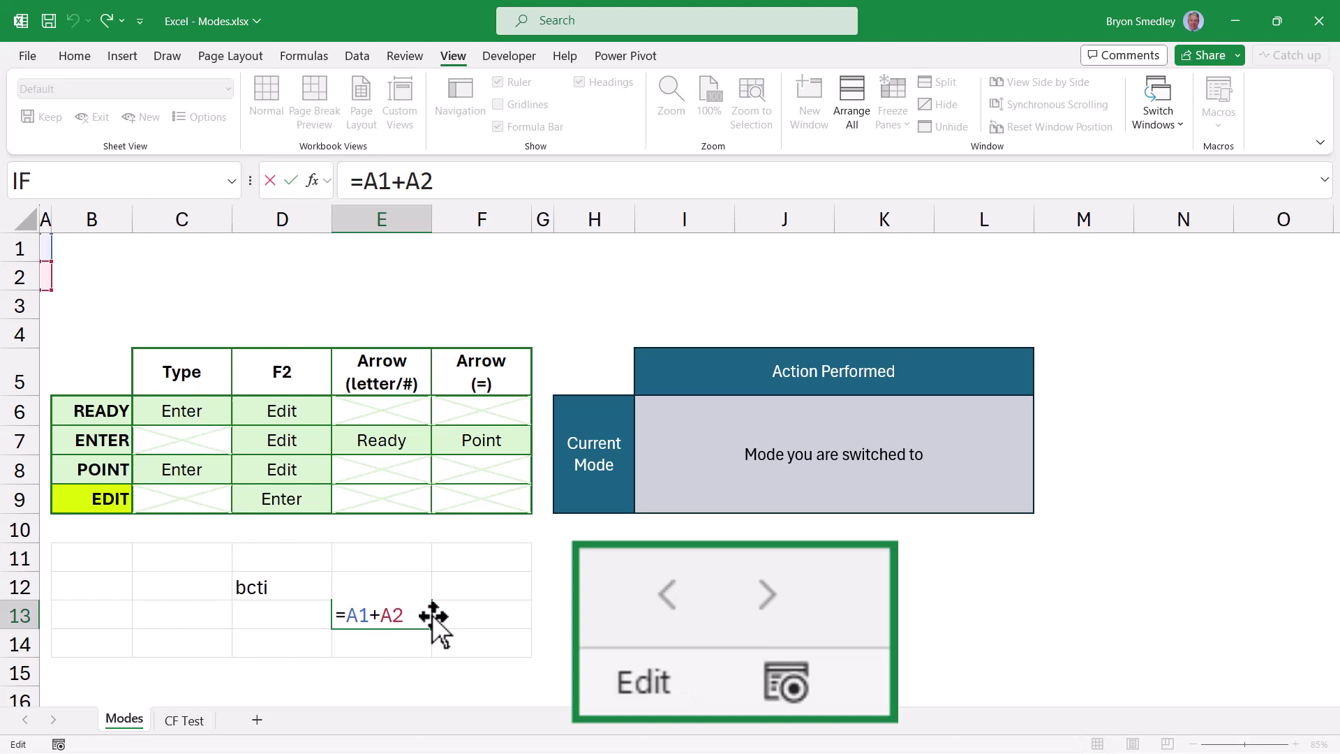
pyautogui.press('Right')
pyautogui.press('Left')
# Switch to Enter mode, point upward to insert a cell reference, then return to Edit mode
pyautogui.press('F2')
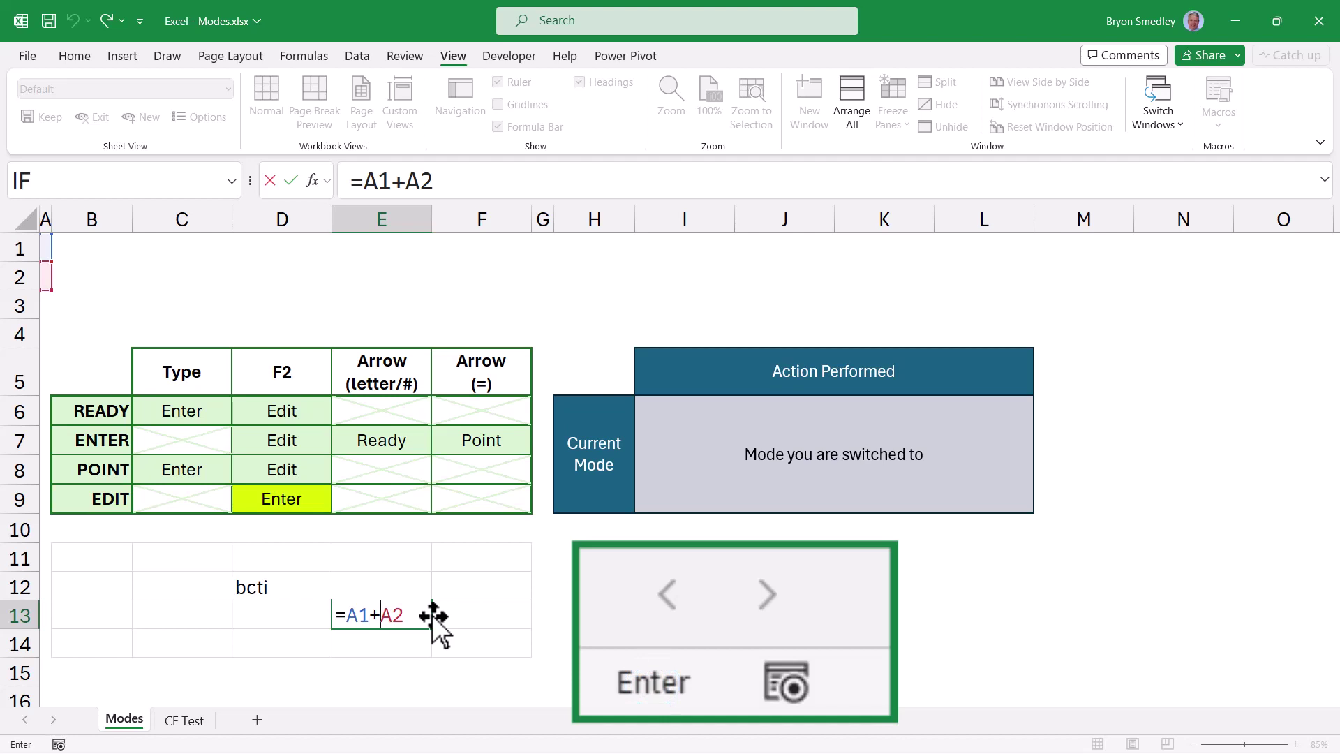
pyautogui.press('Up')
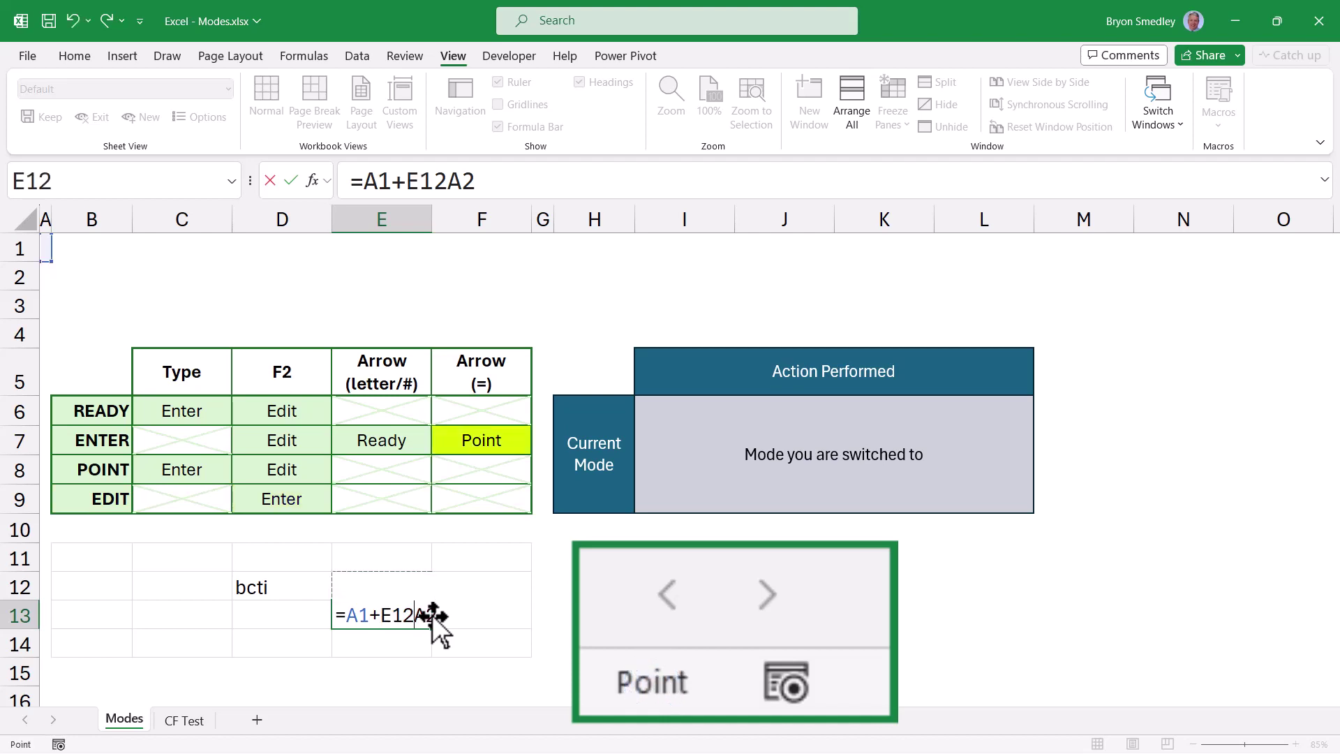
pyautogui.press('Up')
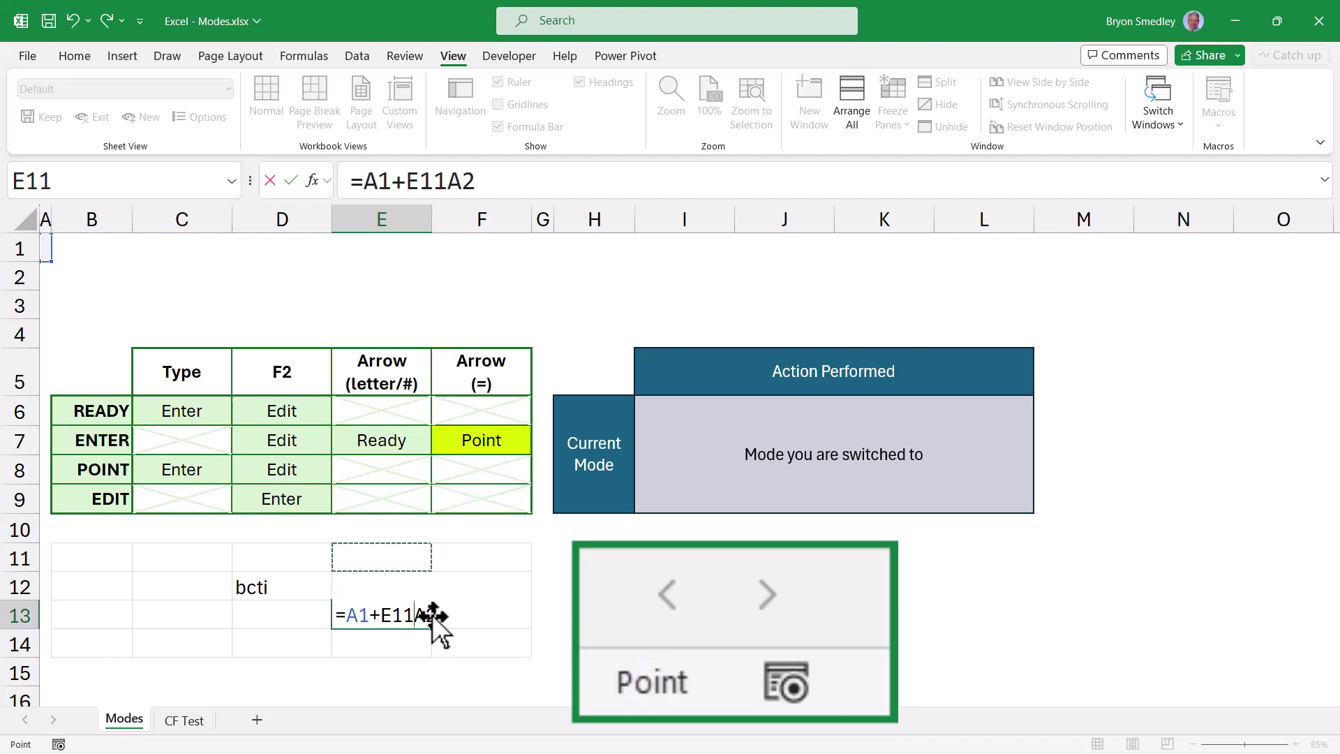
pyautogui.press('Down')
pyautogui.press('Down')
pyautogui.press('Down')
pyautogui.press('Up')
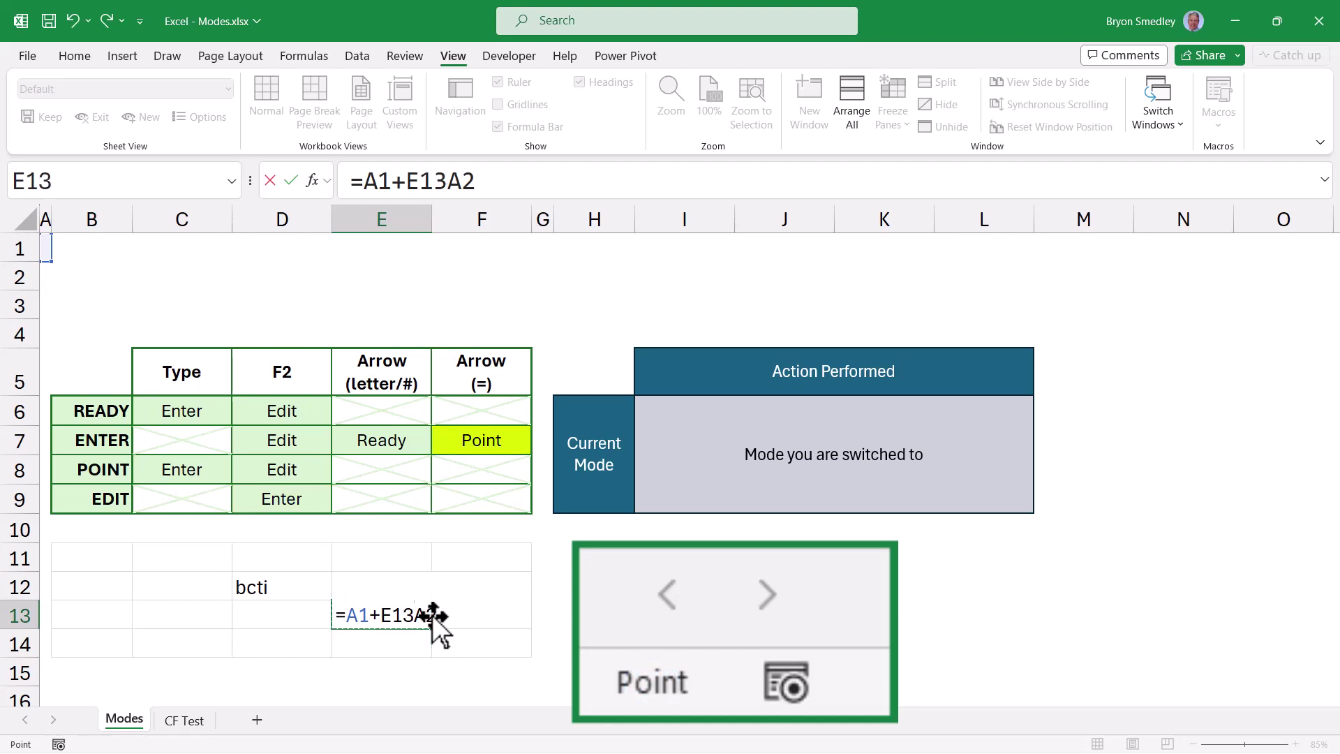
pyautogui.press('F2')
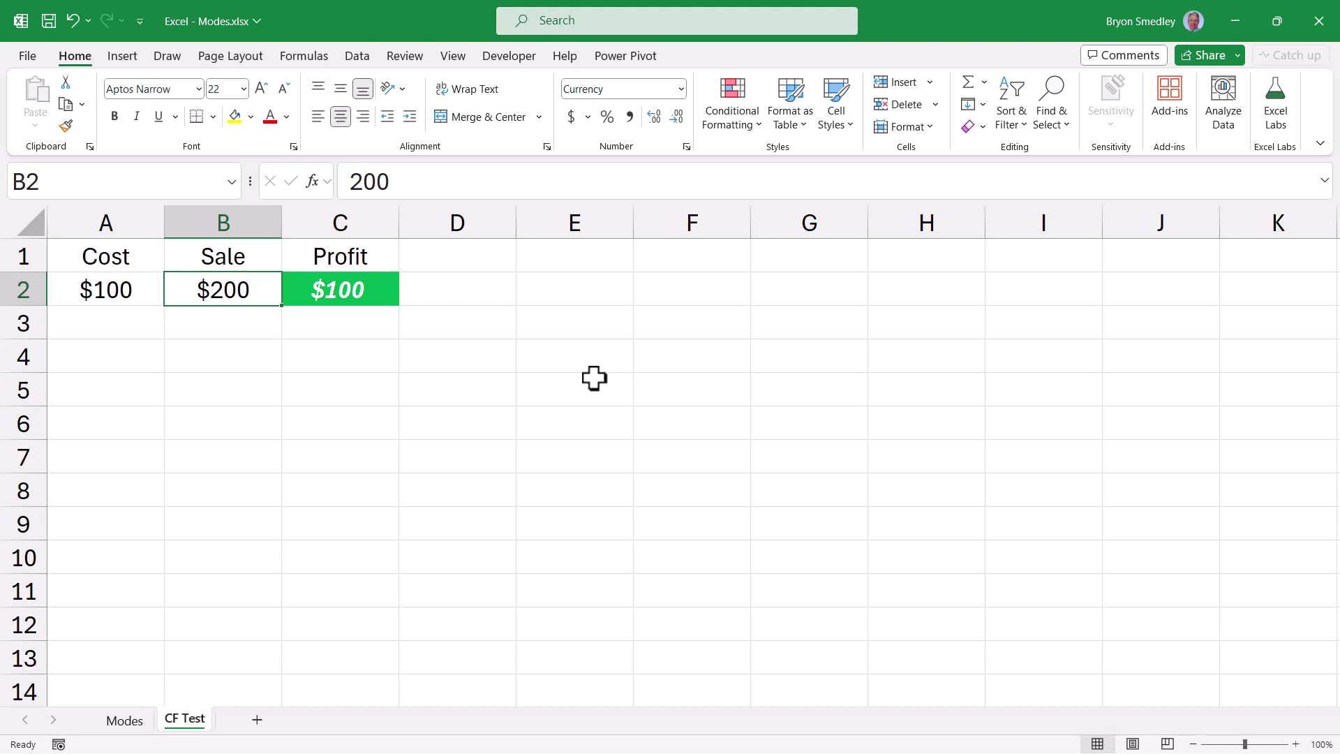
# Change the Sale in B2 to 140, then 180, and select Profit cell C2
pyautogui.write('140')
pyautogui.press('Return')
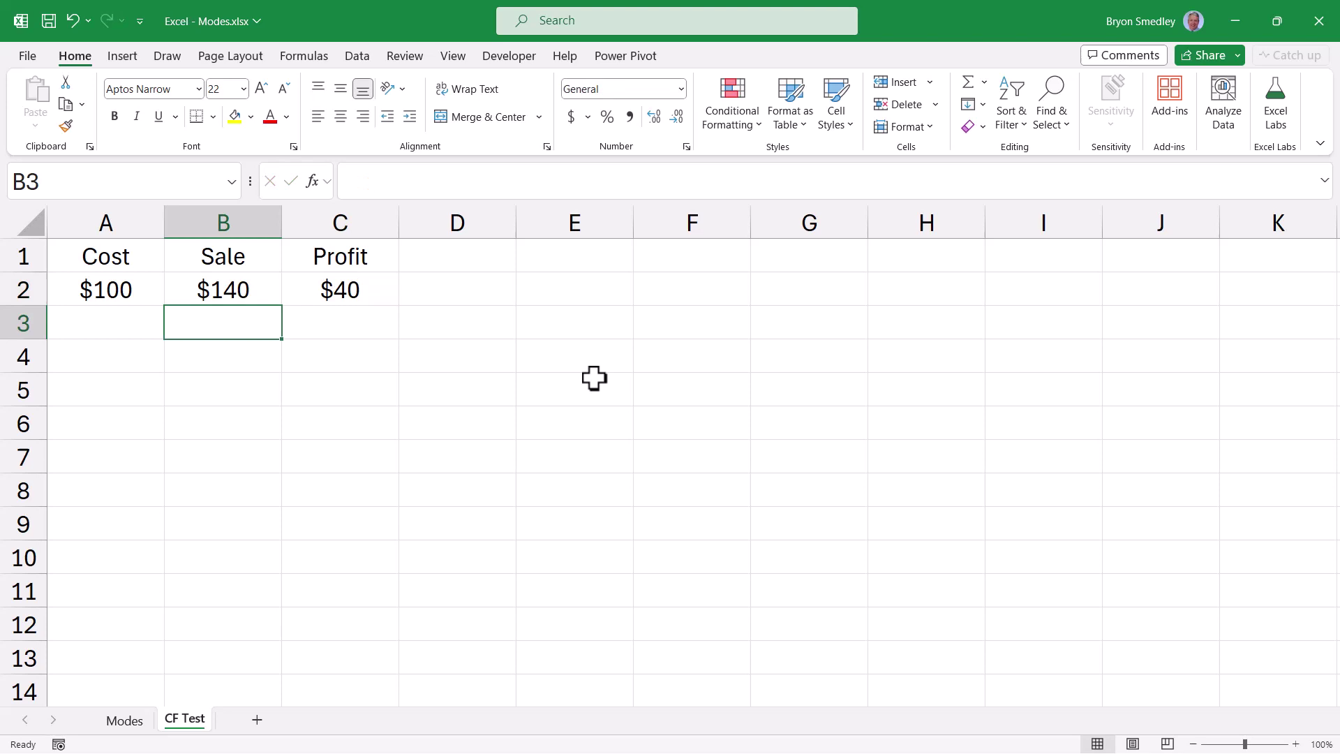
pyautogui.press('Up')
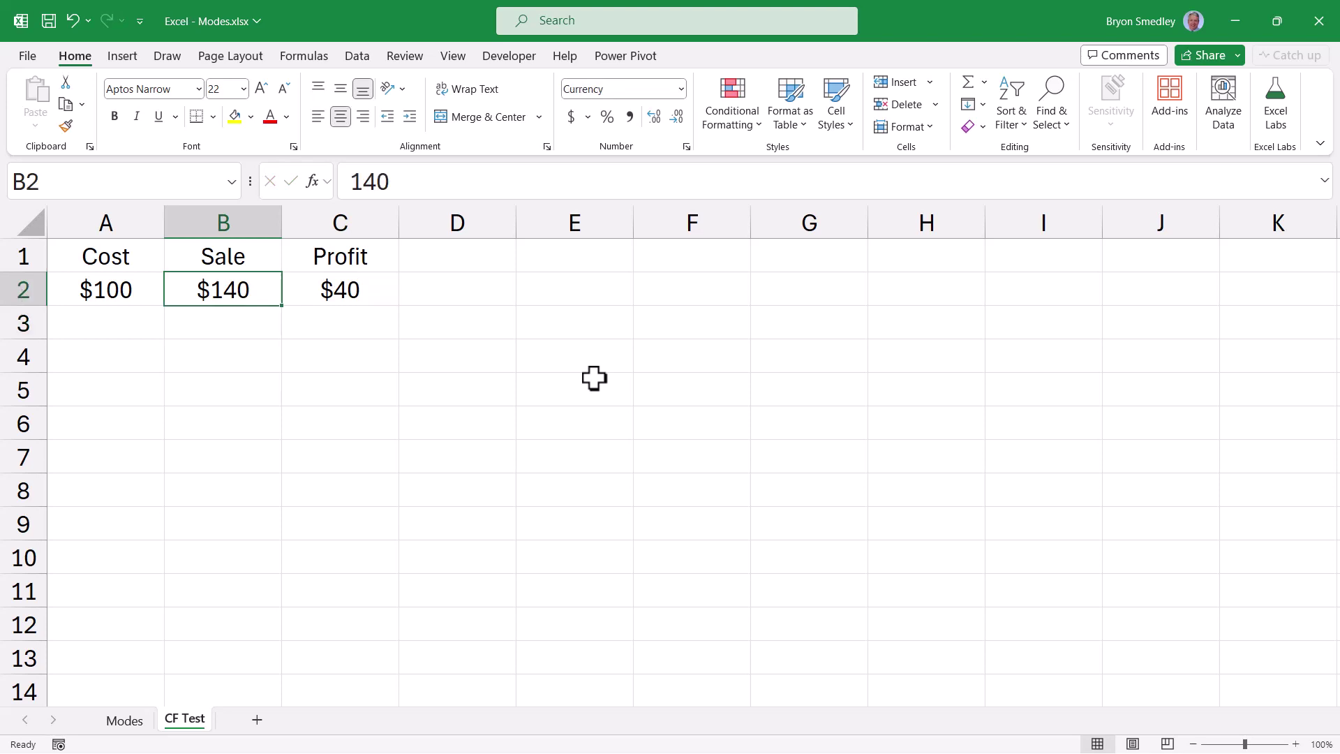
pyautogui.write('180')
pyautogui.press('Return')
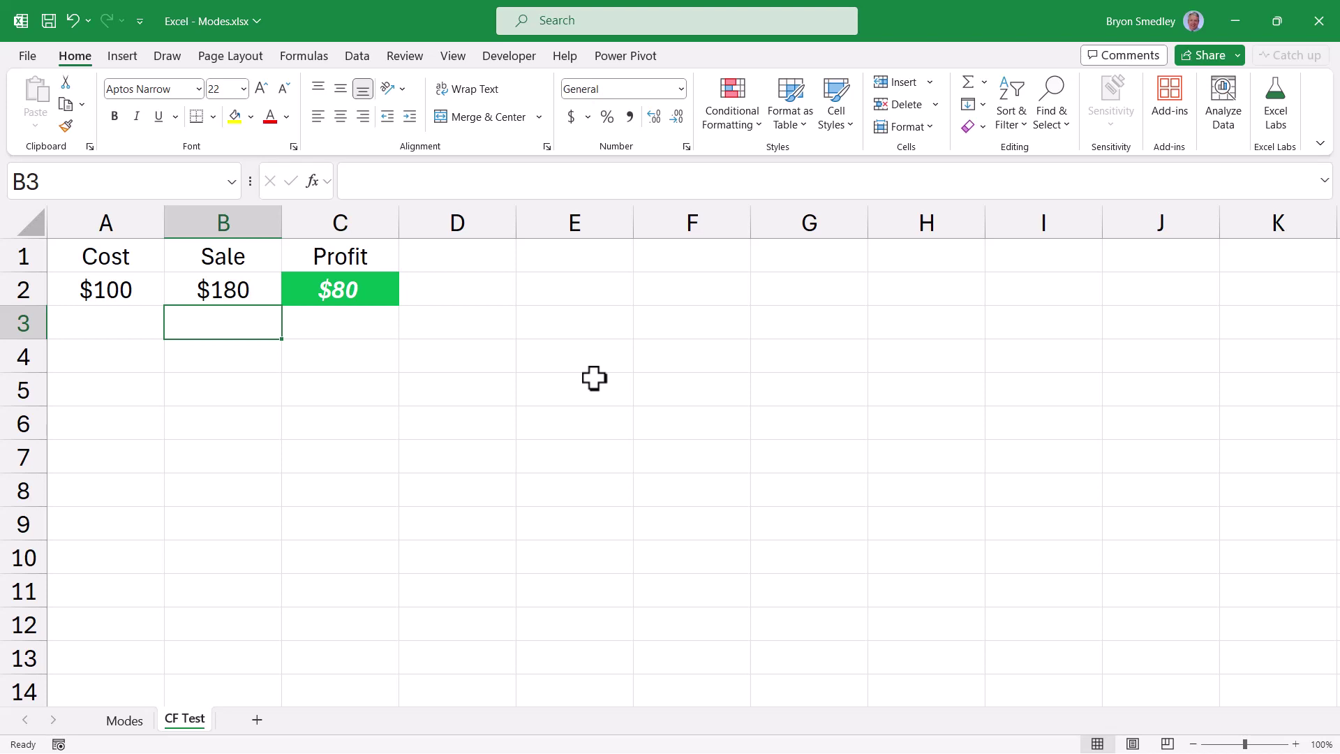
pyautogui.press('Up')
pyautogui.press('Right')
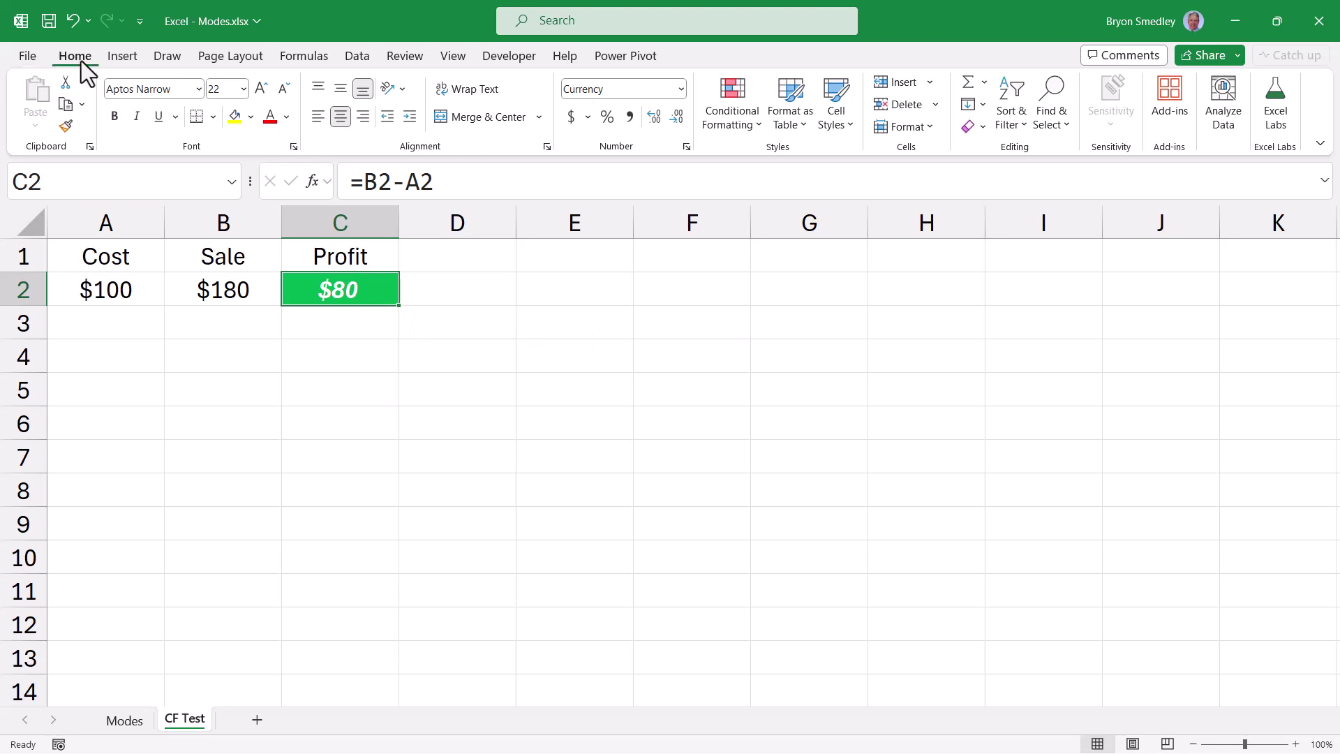
# Open Manage Rules under Conditional Formatting and edit C2's rule =$B$2-$A$2>50
pyautogui.click(731, 119)
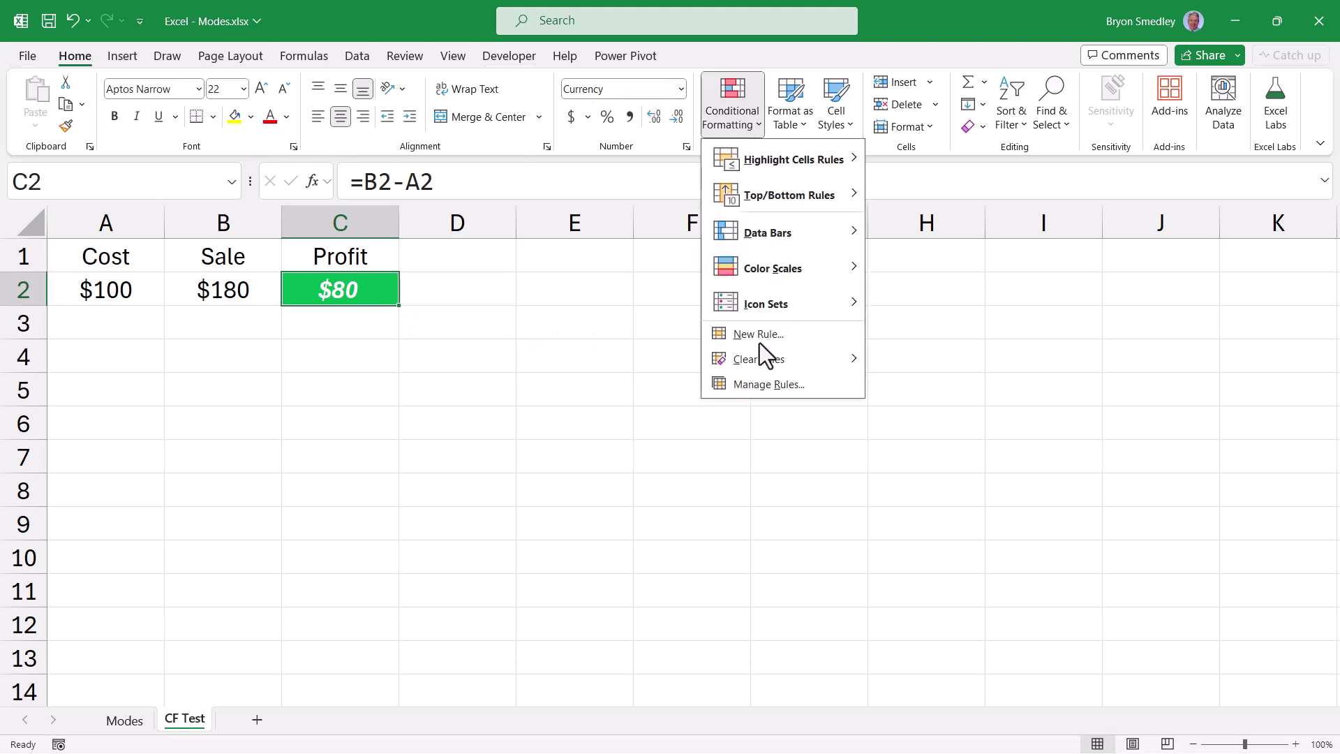
pyautogui.click(768, 385)
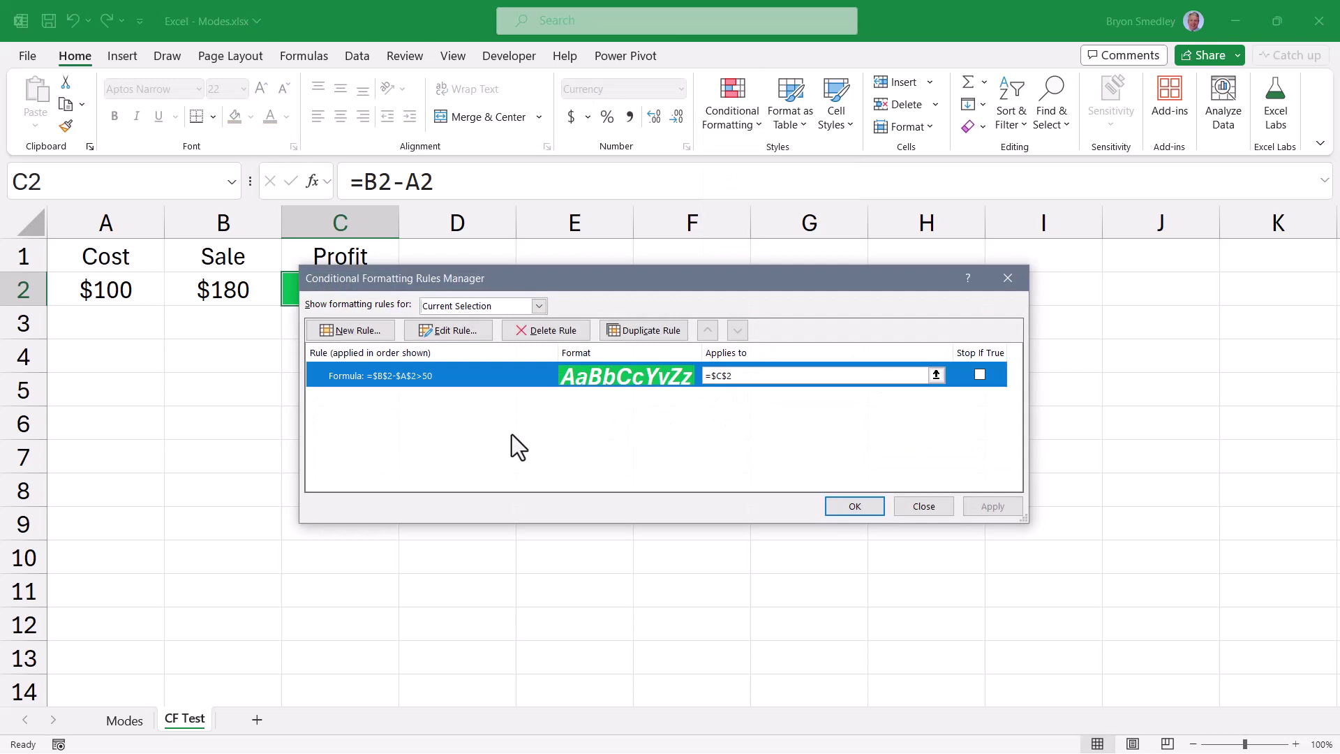
pyautogui.click(467, 333)
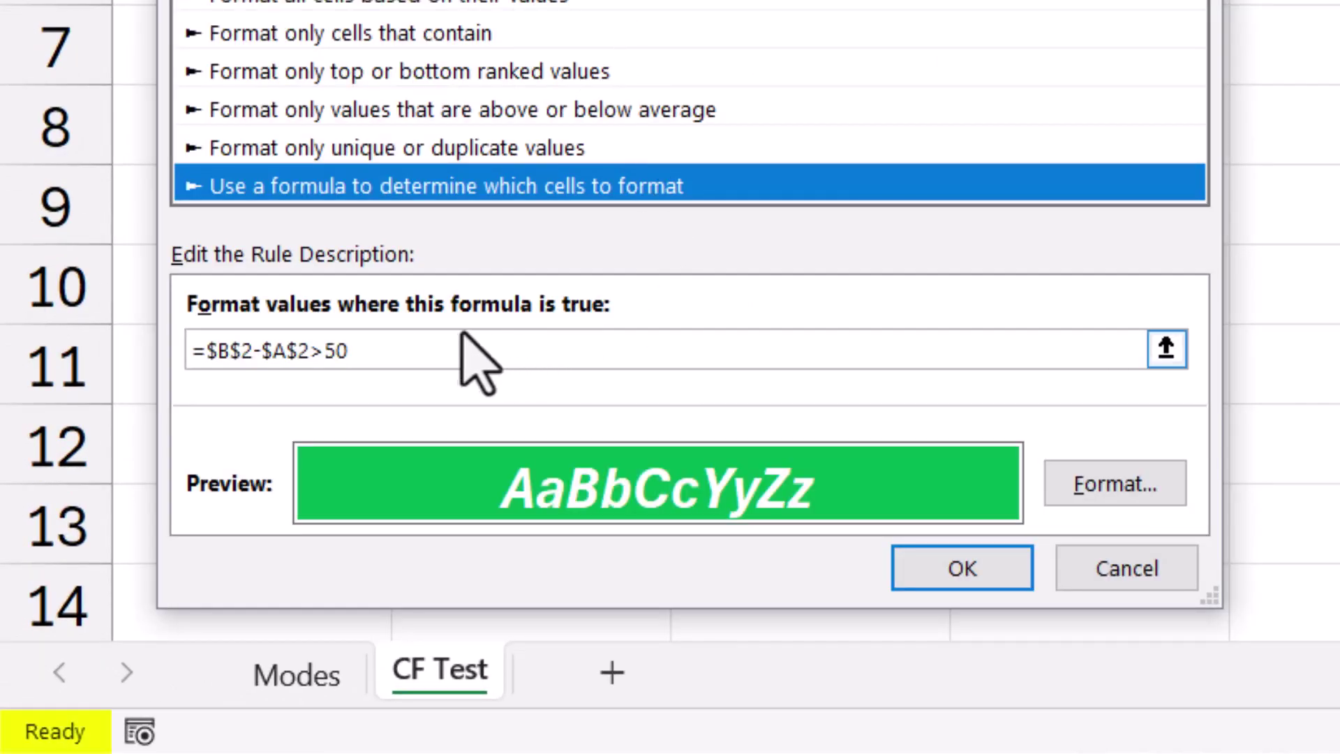
# Append +$D$2 to the rule formula, arrow-point it sideways, then delete it with Backspace
pyautogui.click(411, 349)
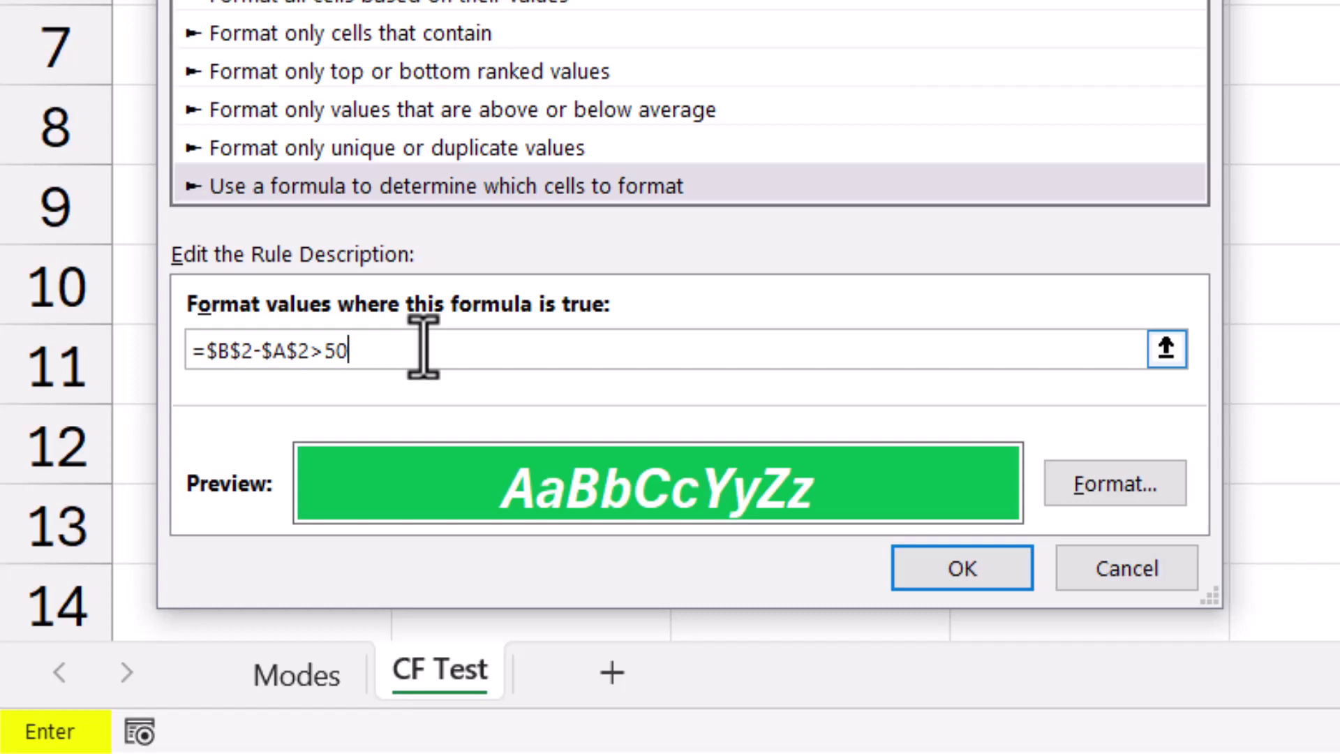
pyautogui.write('+$D$2')
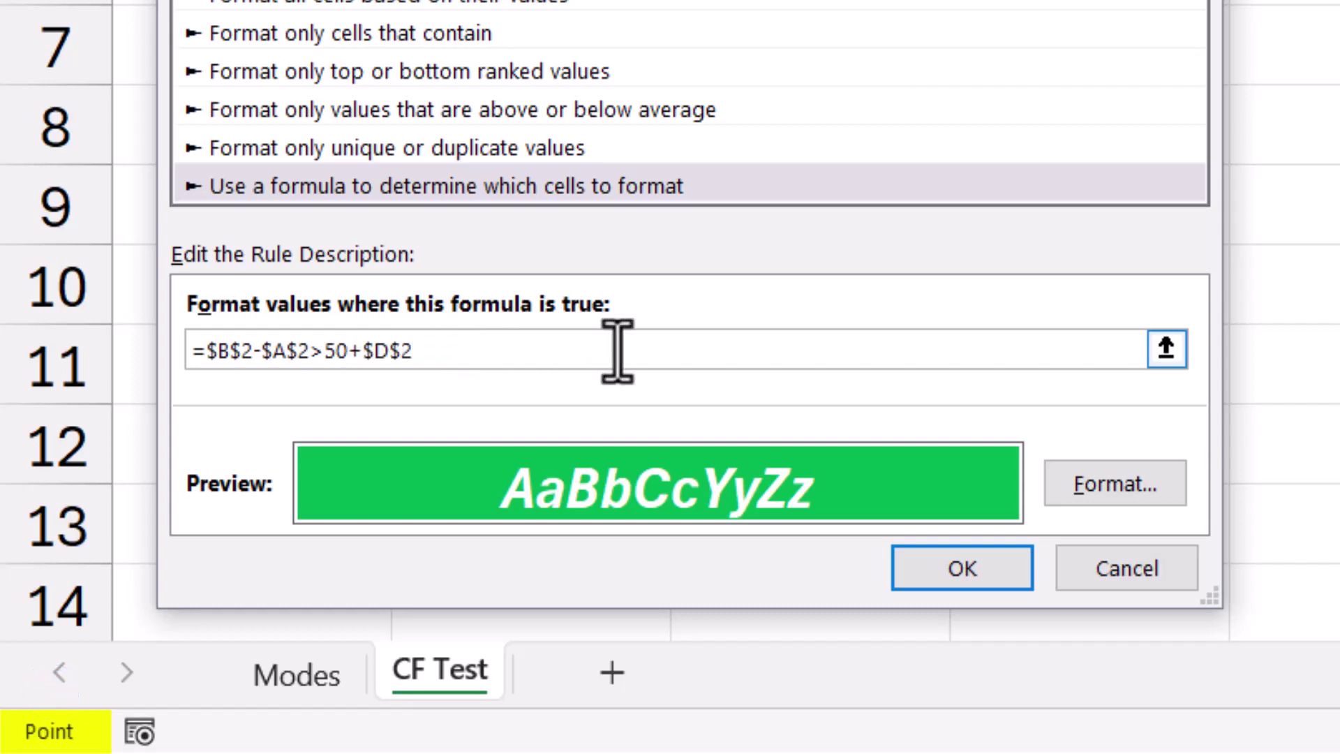
pyautogui.press('Left')
pyautogui.press('Left')
pyautogui.press('Left')
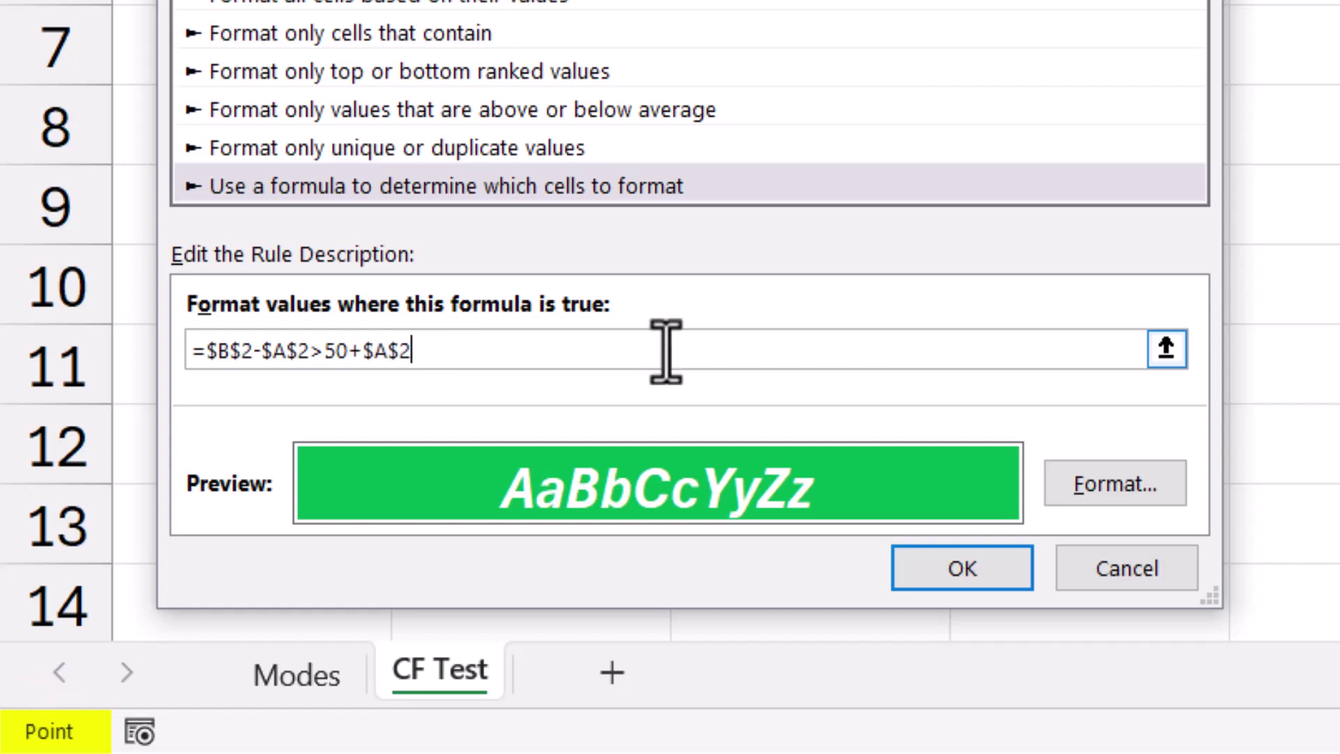
pyautogui.press('Right')
pyautogui.press('Right')
pyautogui.press('Right')
pyautogui.press('Right')
pyautogui.press('Right')
pyautogui.press('BackSpace')
pyautogui.press('BackSpace')
pyautogui.press('BackSpace')
pyautogui.press('BackSpace')
pyautogui.press('BackSpace')
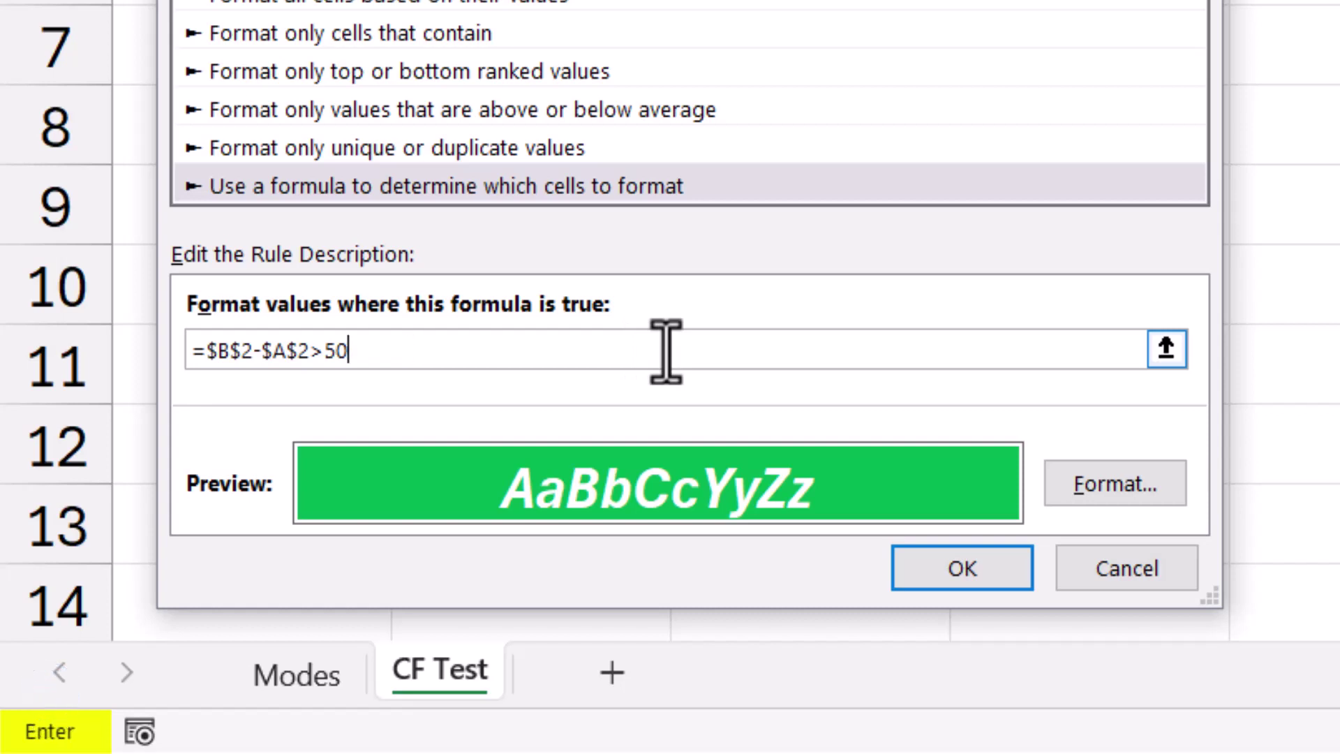
# Toggle Edit and Enter mode with F2, then type + and point at $F$2
pyautogui.press('F2')
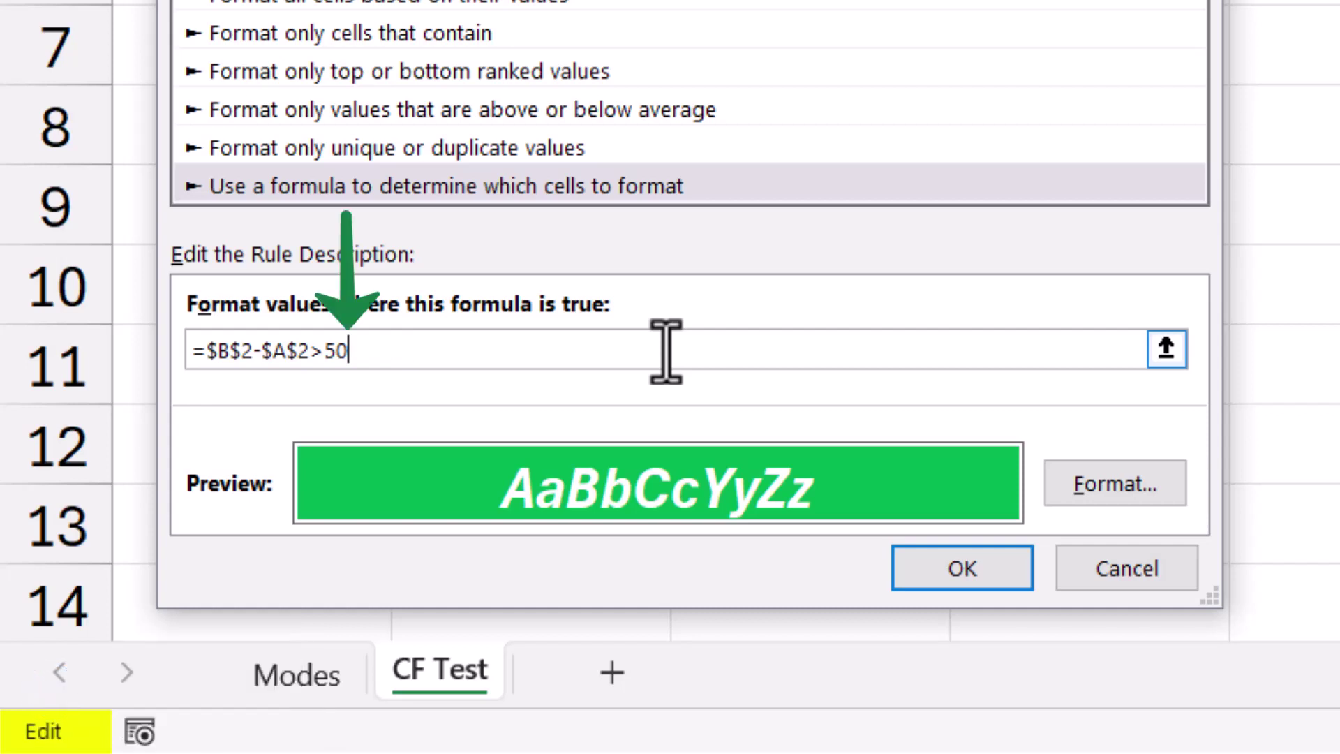
pyautogui.press('Left')
pyautogui.press('Left')
pyautogui.press('Left')
pyautogui.press('Left')
pyautogui.press('Left')
pyautogui.press('Left')
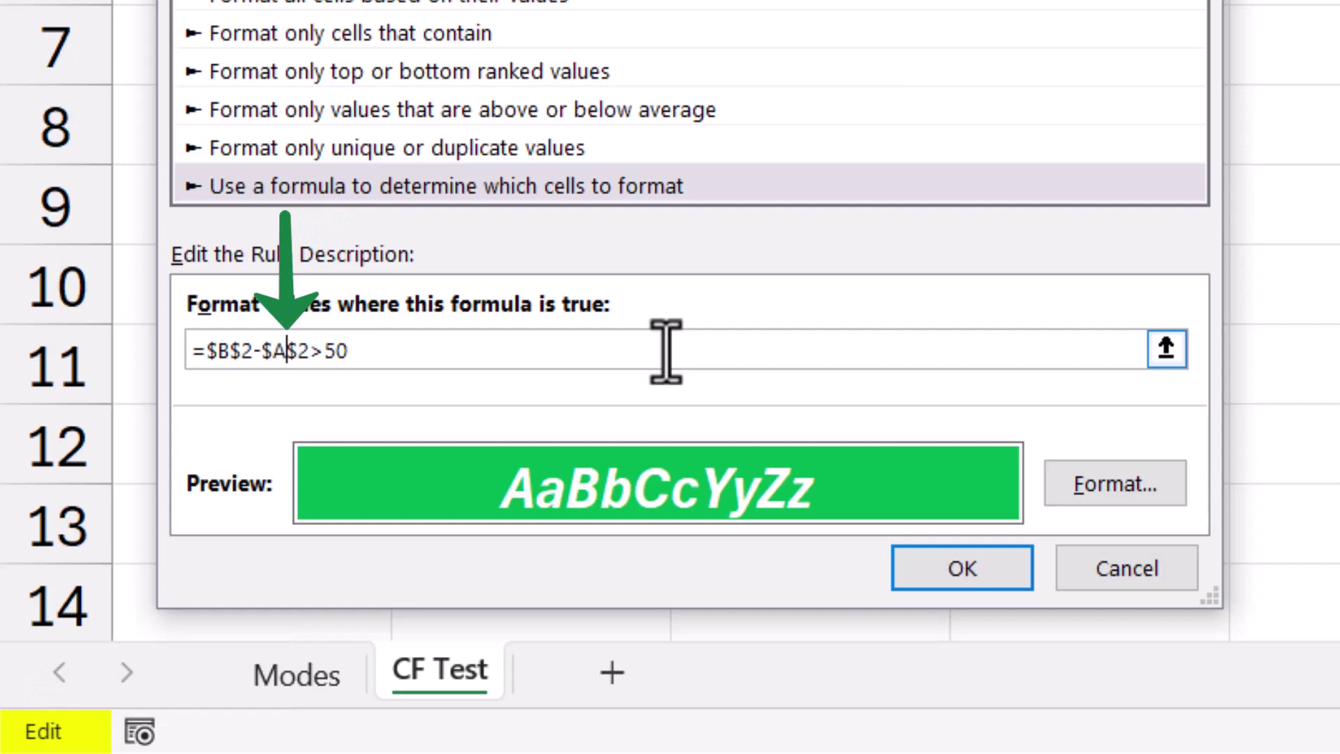
pyautogui.press('Right')
pyautogui.press('Right')
pyautogui.press('Right')
pyautogui.press('Right')
pyautogui.press('Right')
pyautogui.press('Right')
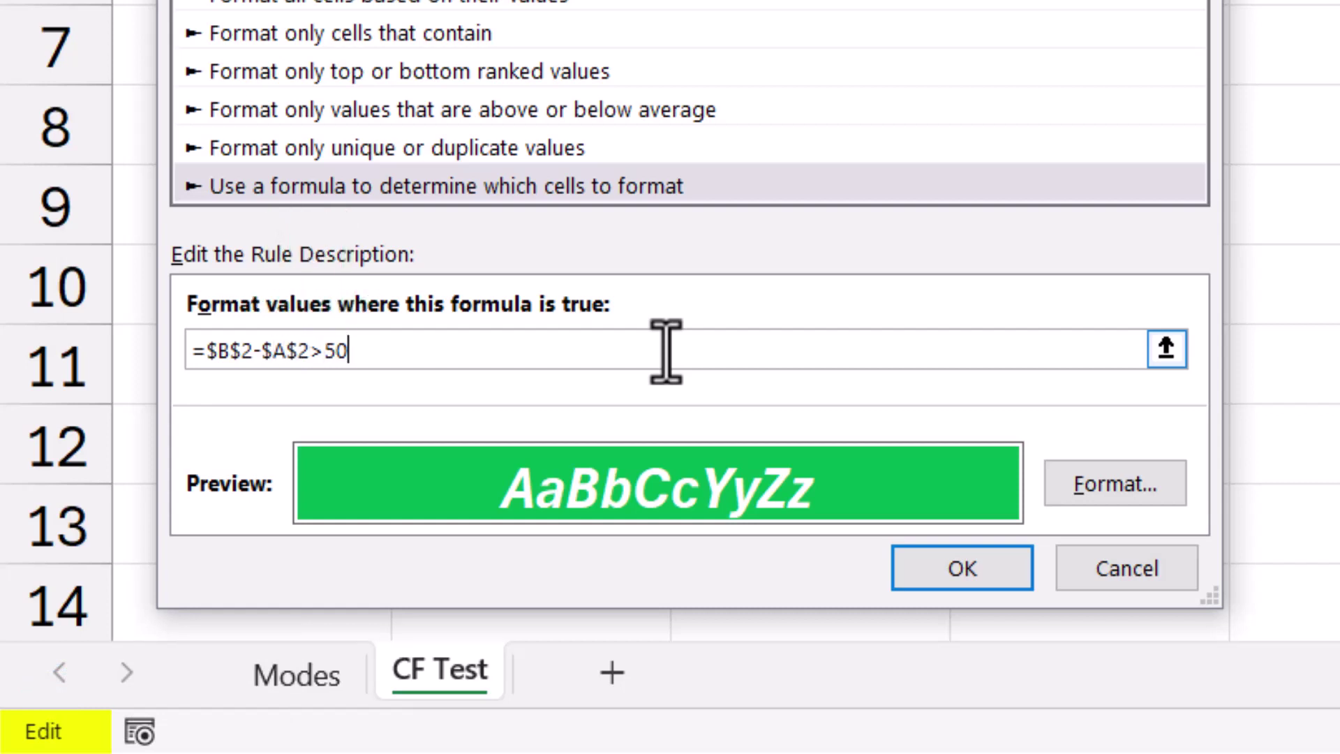
pyautogui.press('F2')
pyautogui.write('+')
pyautogui.press('Right')
pyautogui.press('Right')
pyautogui.press('Right')
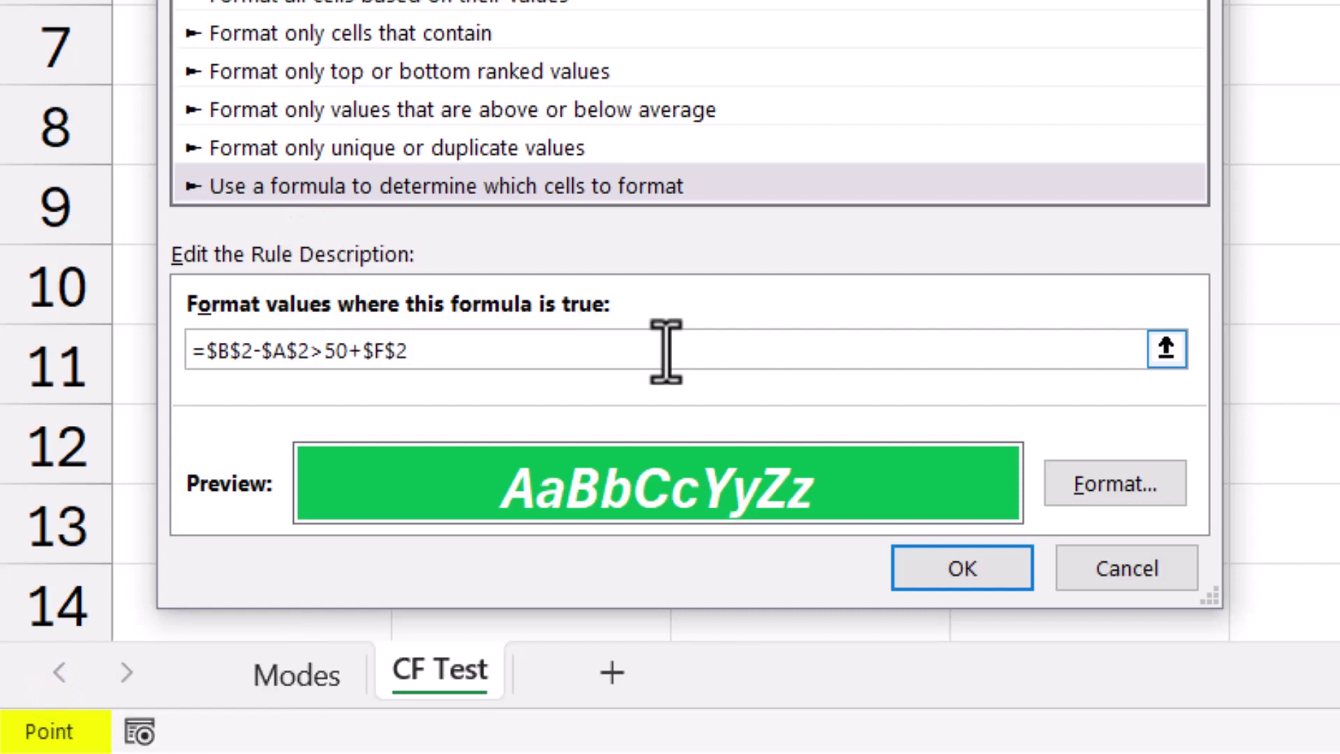